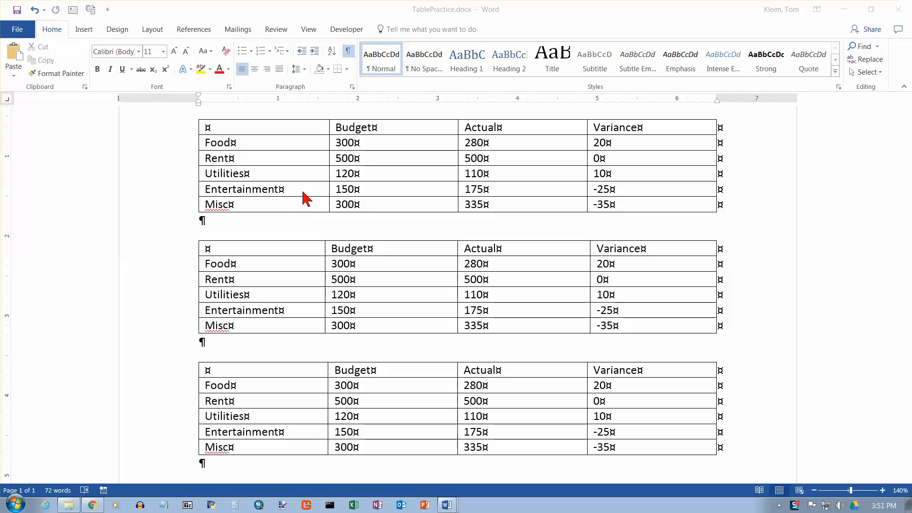
Browse the table style gallery and apply the Grid Table 4 - Accent 4 style to the first table.
{"action": "left_click", "coordinate": [313, 137]}
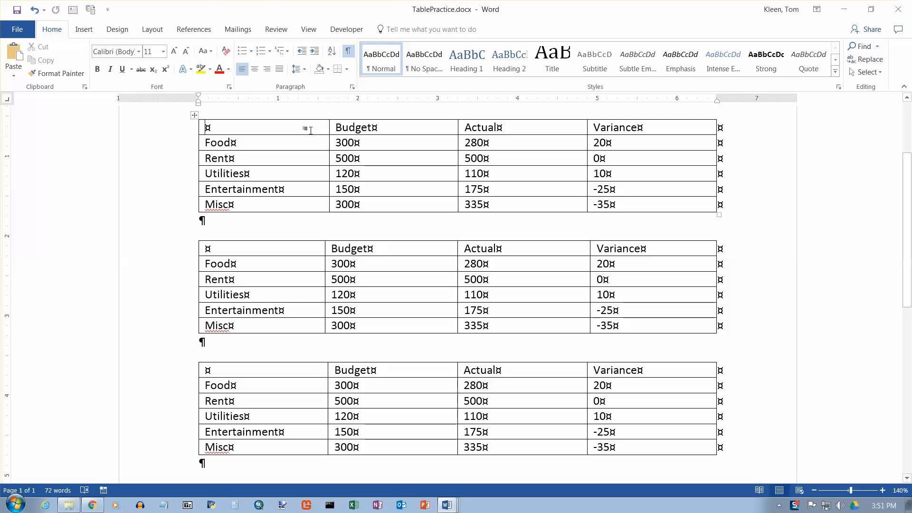
{"action": "left_click", "coordinate": [306, 127]}
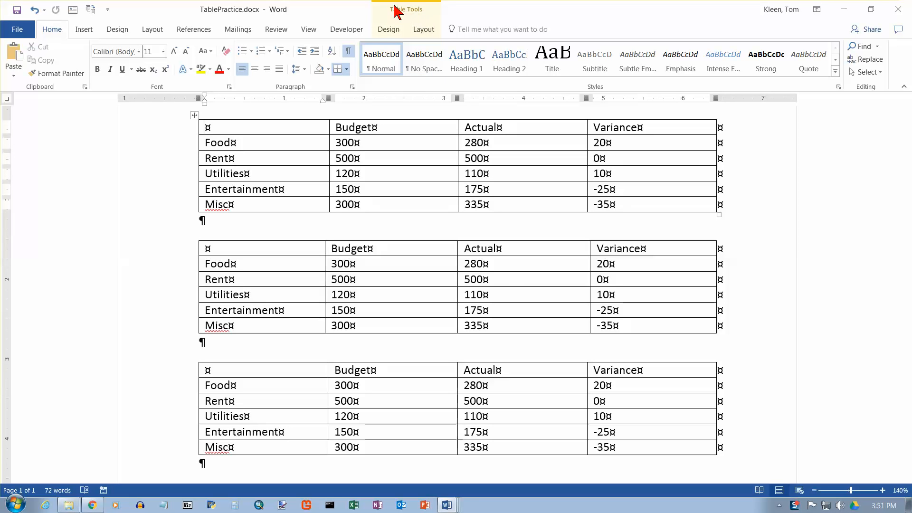
{"action": "left_click", "coordinate": [388, 30]}
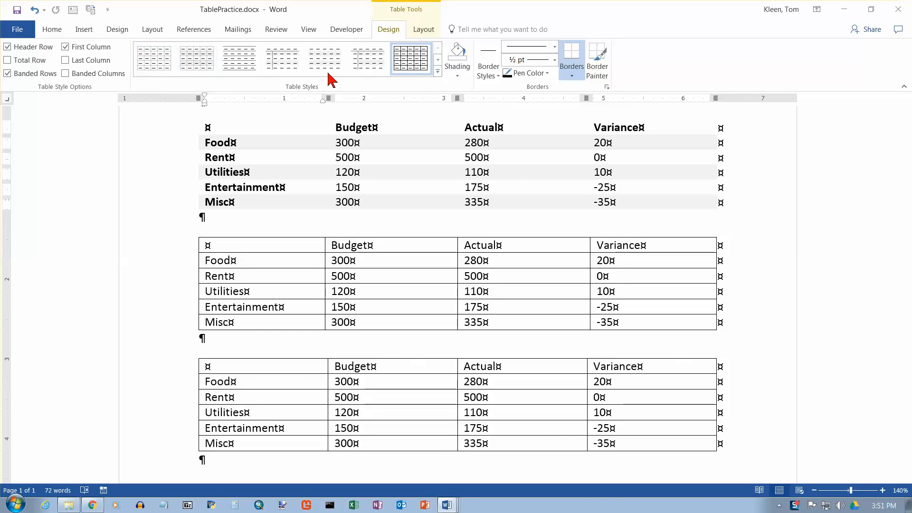
{"action": "left_click", "coordinate": [425, 30]}
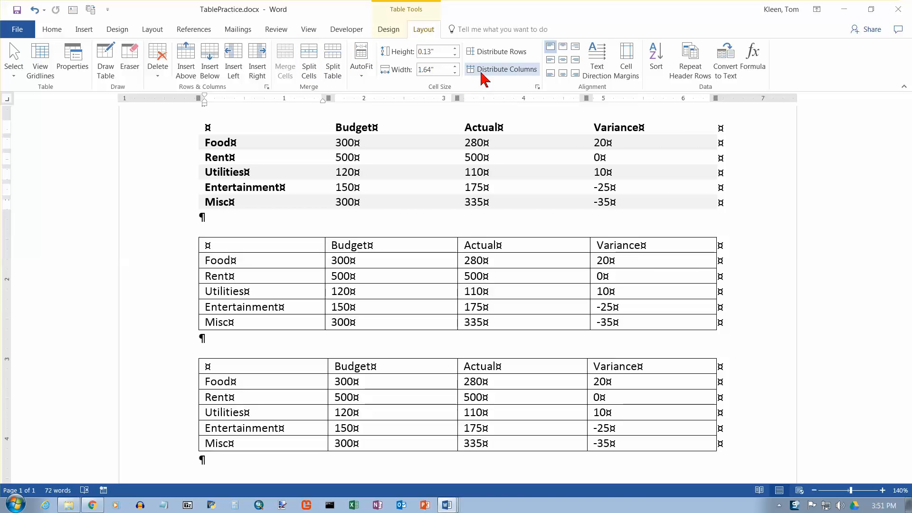
{"action": "left_click", "coordinate": [392, 31]}
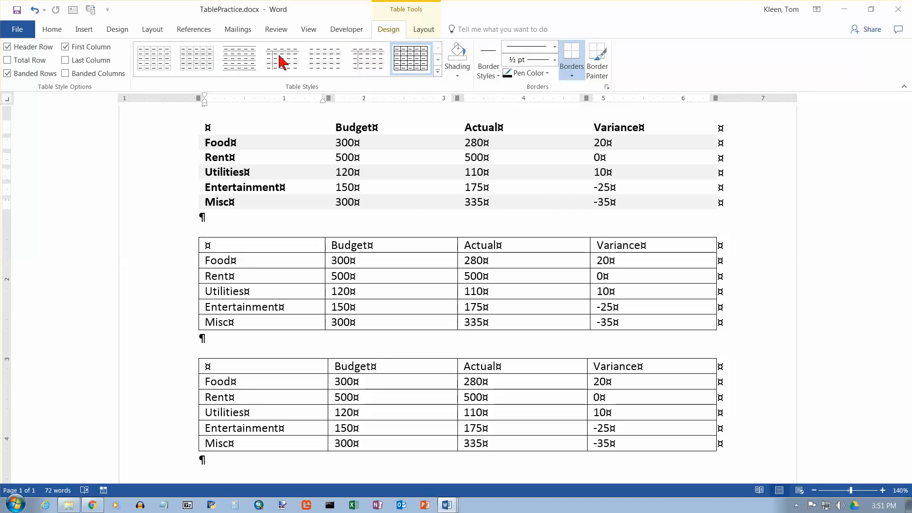
{"action": "left_click", "coordinate": [437, 71]}
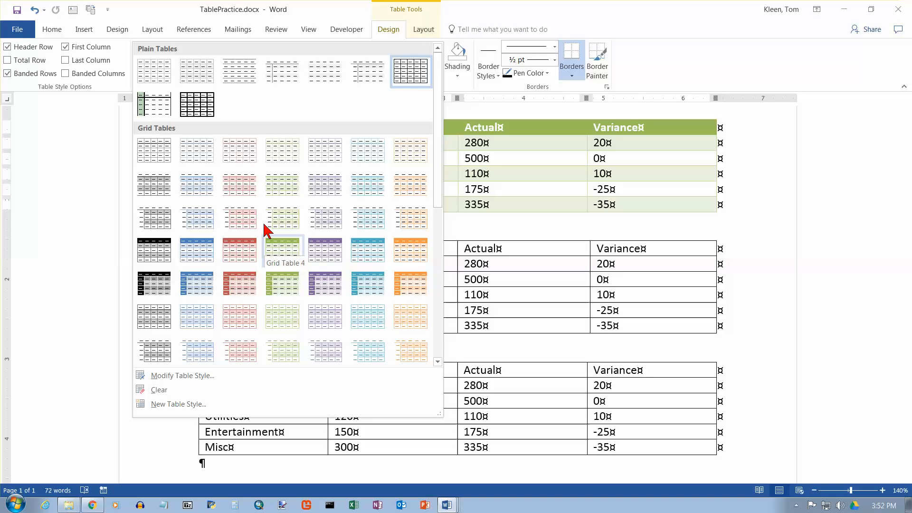
{"action": "scroll", "coordinate": [263, 221], "scroll_direction": "down", "scroll_amount": 5}
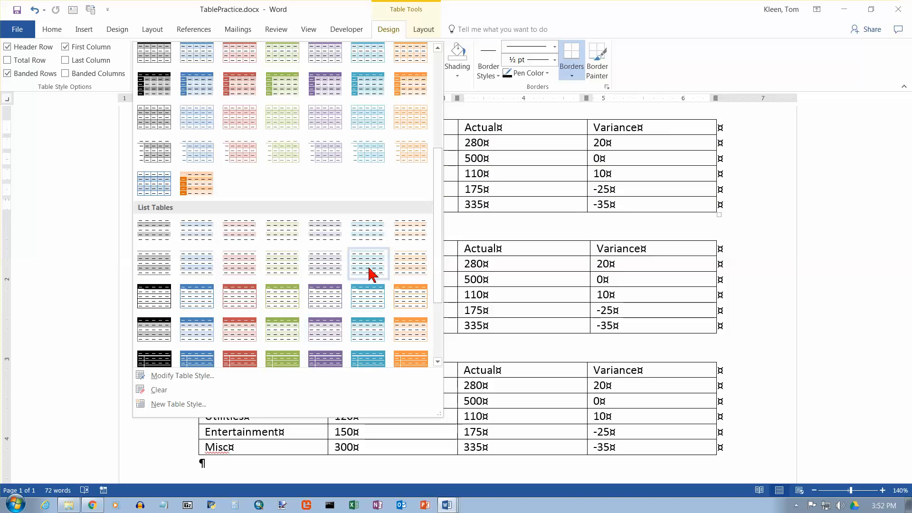
{"action": "left_click_drag", "start_coordinate": [440, 240], "coordinate": [446, 333]}
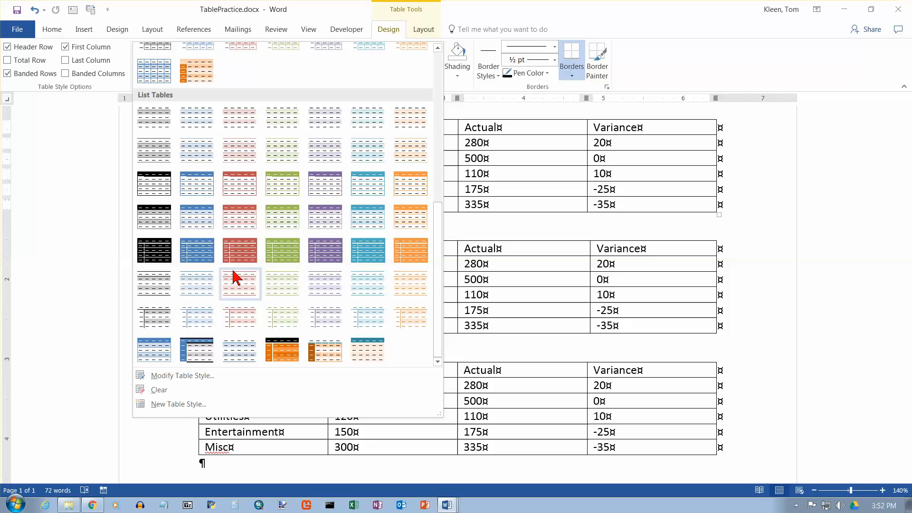
{"action": "scroll", "coordinate": [280, 244], "scroll_direction": "up", "scroll_amount": 6}
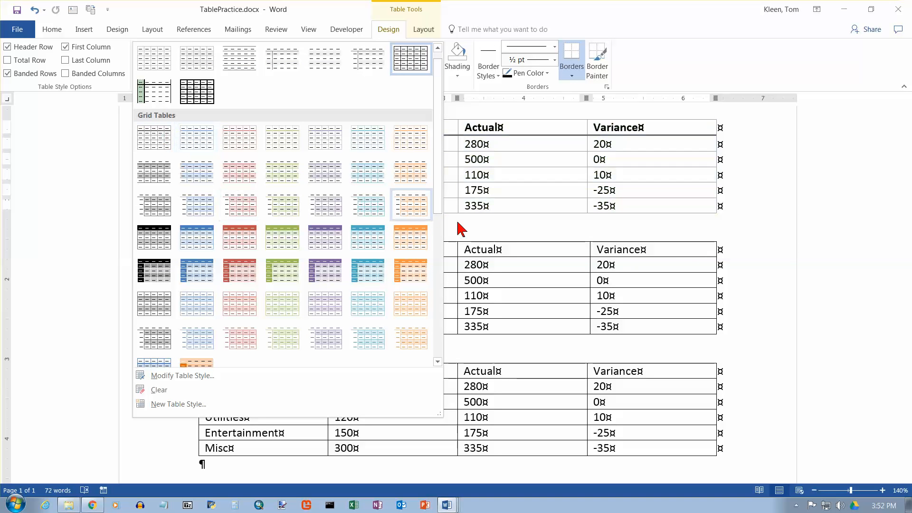
{"action": "mouse_move", "coordinate": [439, 206]}
{"action": "left_mouse_down"}
{"action": "mouse_move", "coordinate": [442, 224]}
{"action": "mouse_move", "coordinate": [441, 202]}
{"action": "left_mouse_up"}
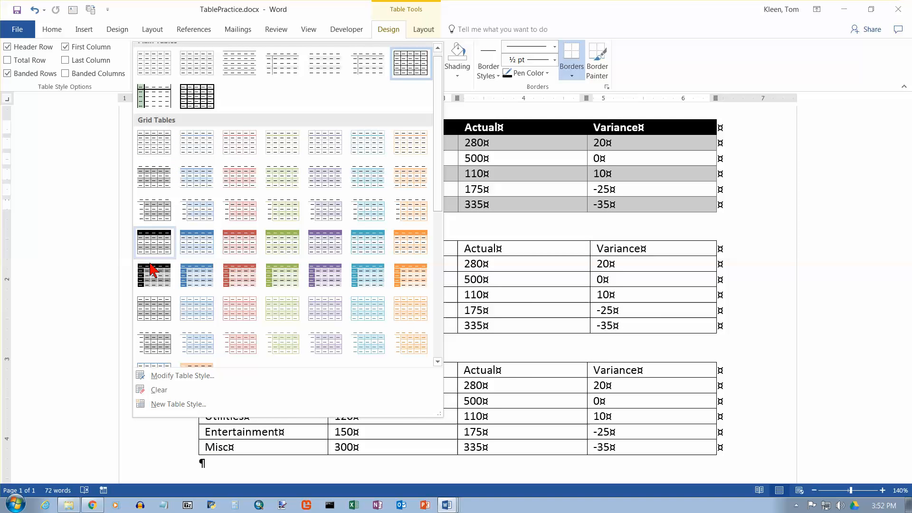
{"action": "left_click", "coordinate": [331, 241]}
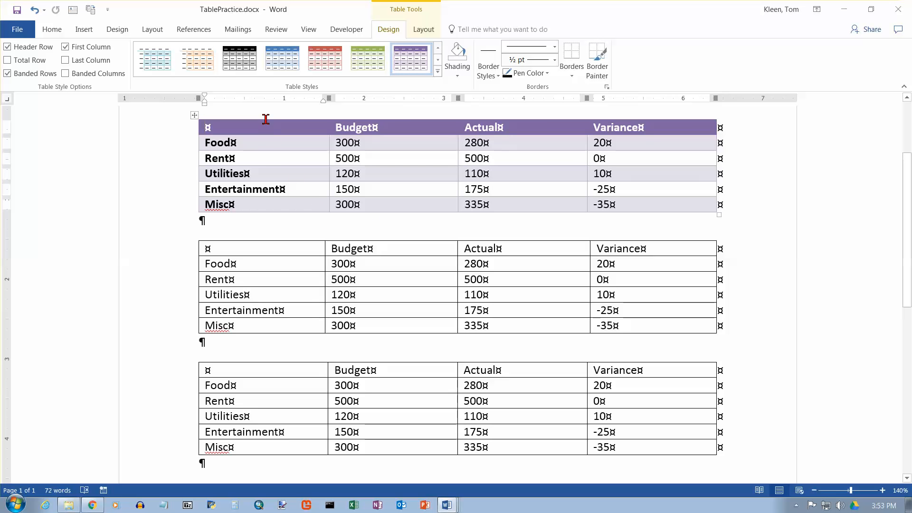
Try the first table's Header Row, Total Row and Banded Rows options one at a time, restoring each original setting.
{"action": "left_click_drag", "start_coordinate": [251, 127], "coordinate": [278, 202]}
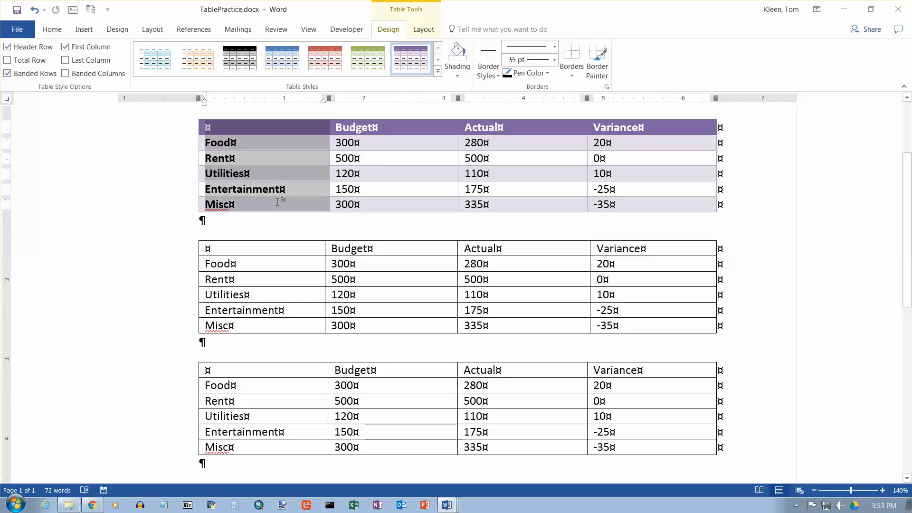
{"action": "left_click", "coordinate": [273, 165]}
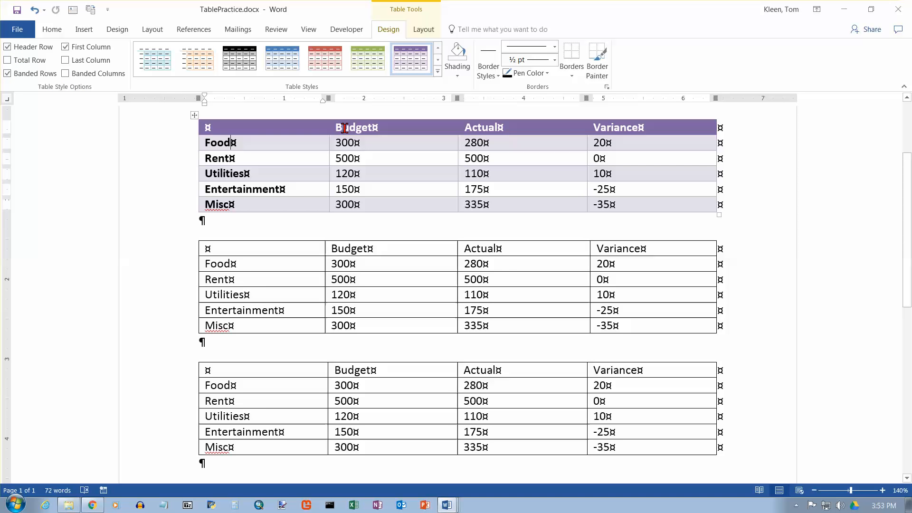
{"action": "left_click", "coordinate": [8, 46]}
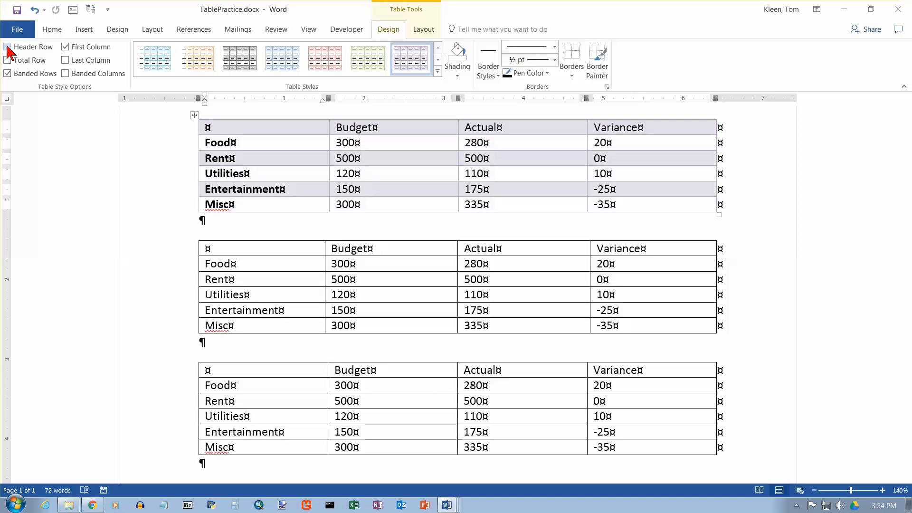
{"action": "left_click", "coordinate": [7, 46]}
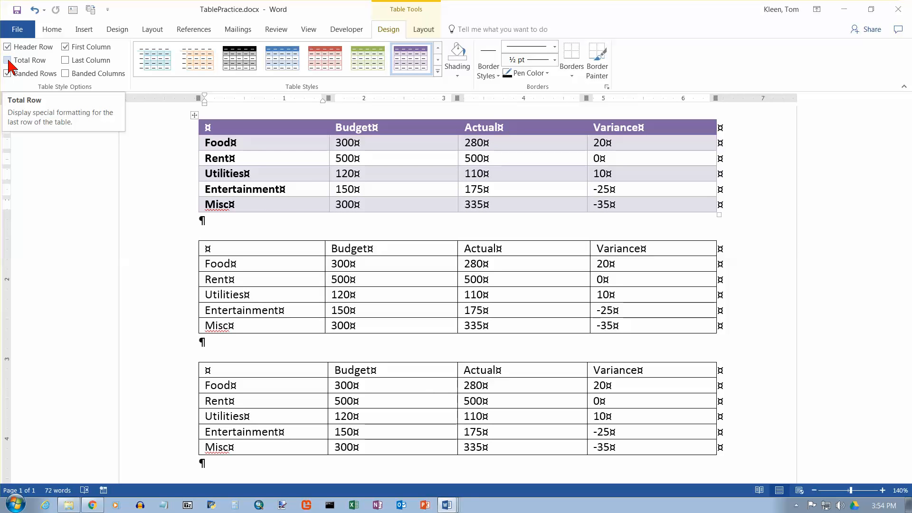
{"action": "left_click", "coordinate": [7, 61]}
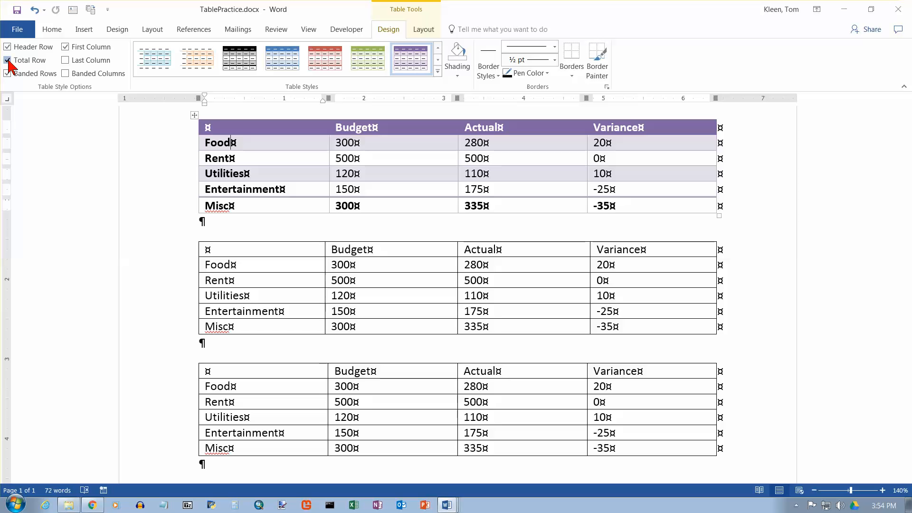
{"action": "left_click", "coordinate": [8, 60]}
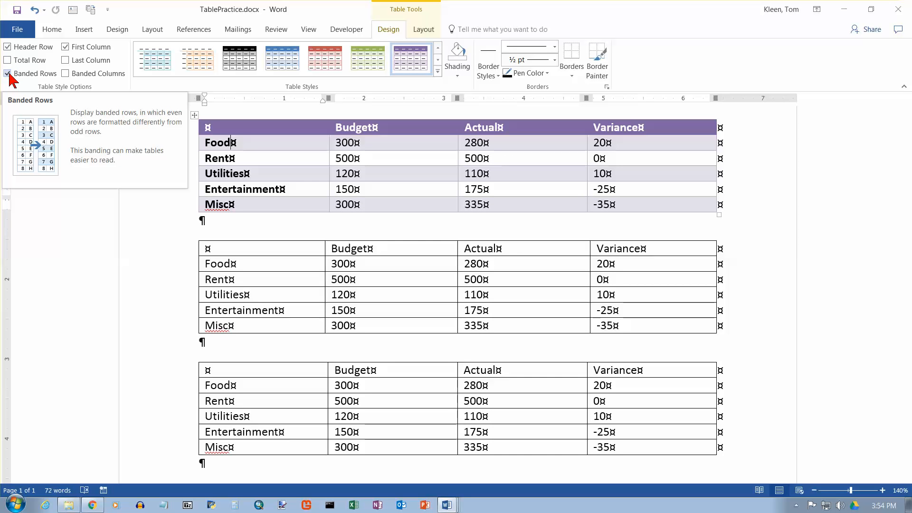
{"action": "left_click", "coordinate": [8, 74]}
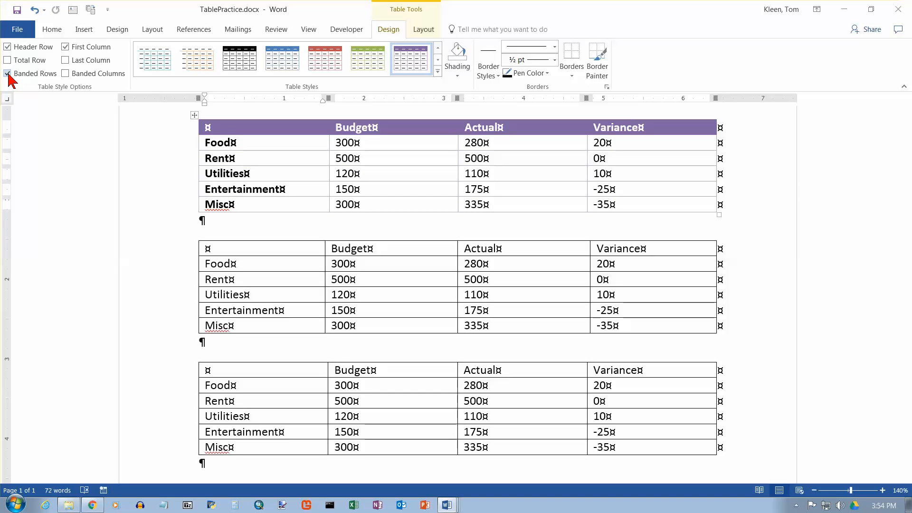
{"action": "left_click", "coordinate": [7, 74]}
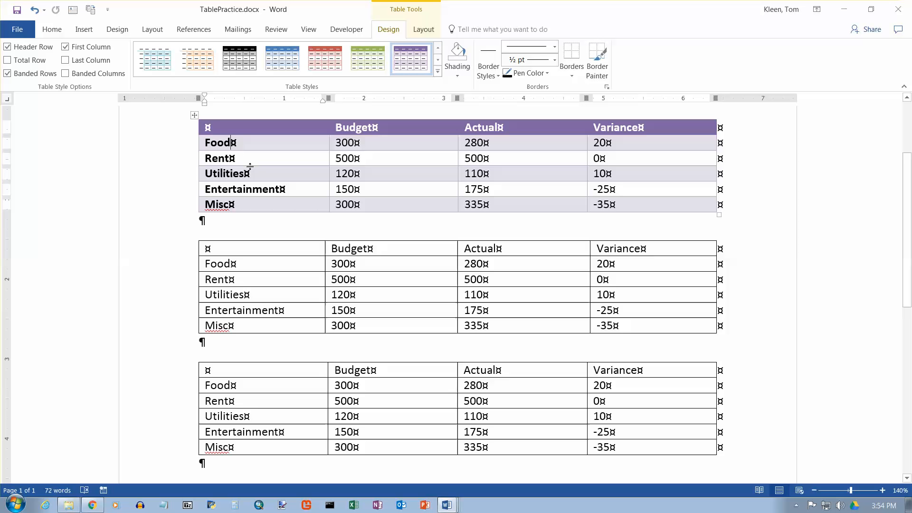
Try the first table without First Column formatting and with Last Column formatting, restoring each original setting.
{"action": "left_click", "coordinate": [65, 47]}
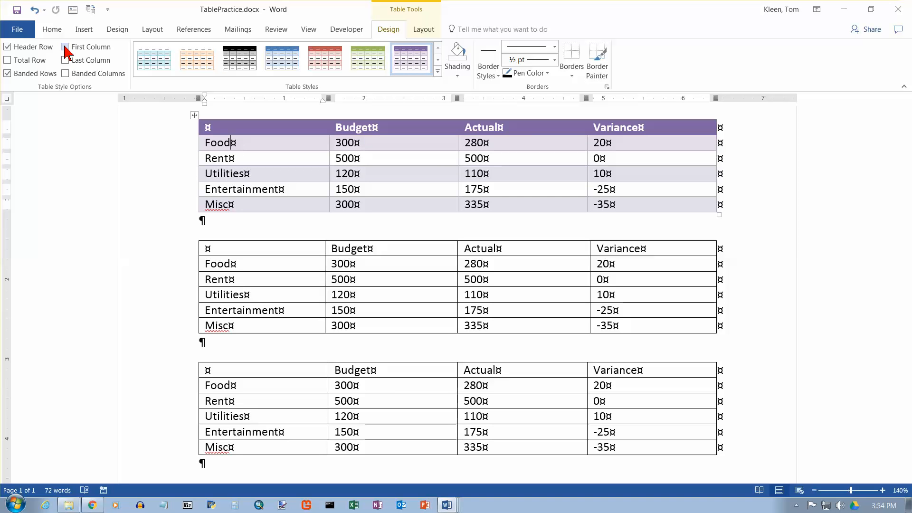
{"action": "left_click", "coordinate": [65, 47]}
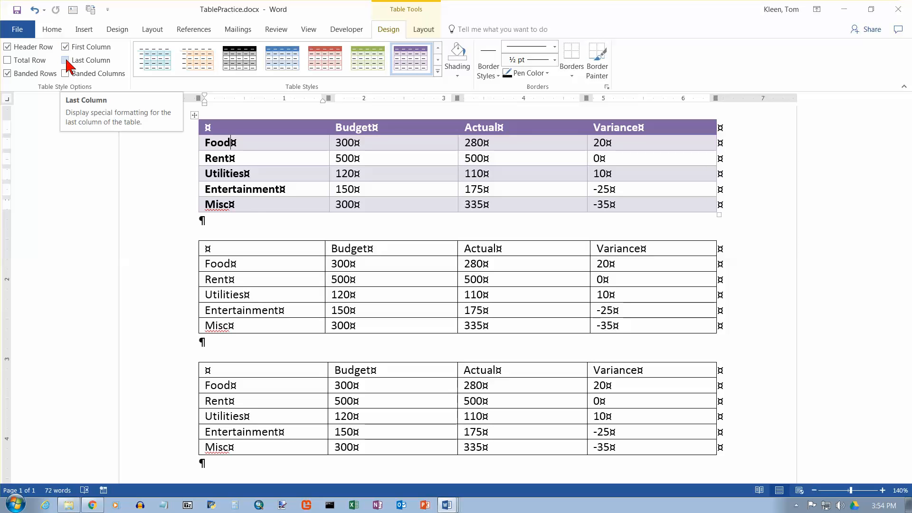
{"action": "left_click", "coordinate": [65, 61]}
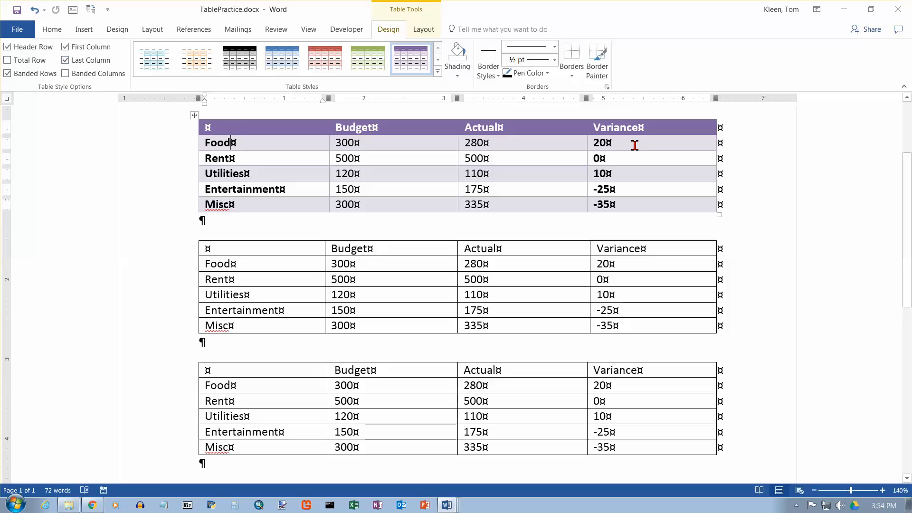
{"action": "left_click", "coordinate": [65, 61]}
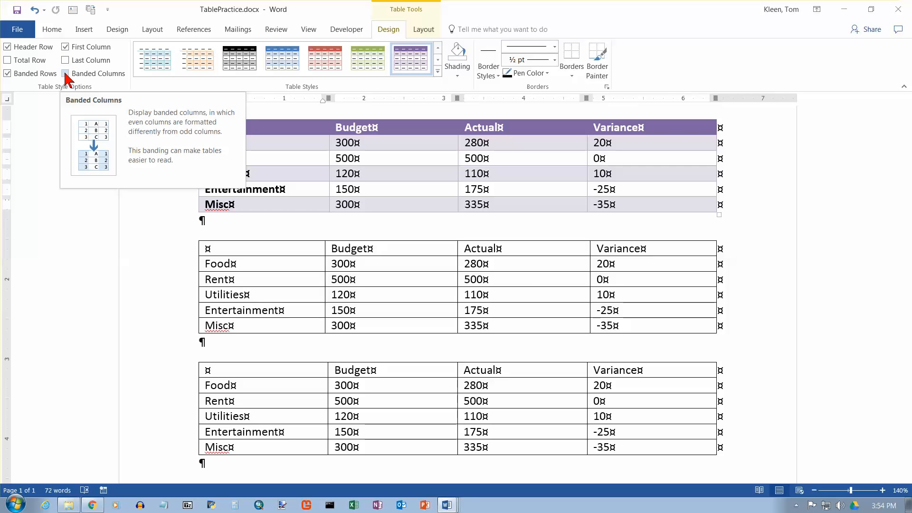
Try Banded Columns in place of Banded Rows on the first table, then restore the banded rows.
{"action": "left_click", "coordinate": [65, 74]}
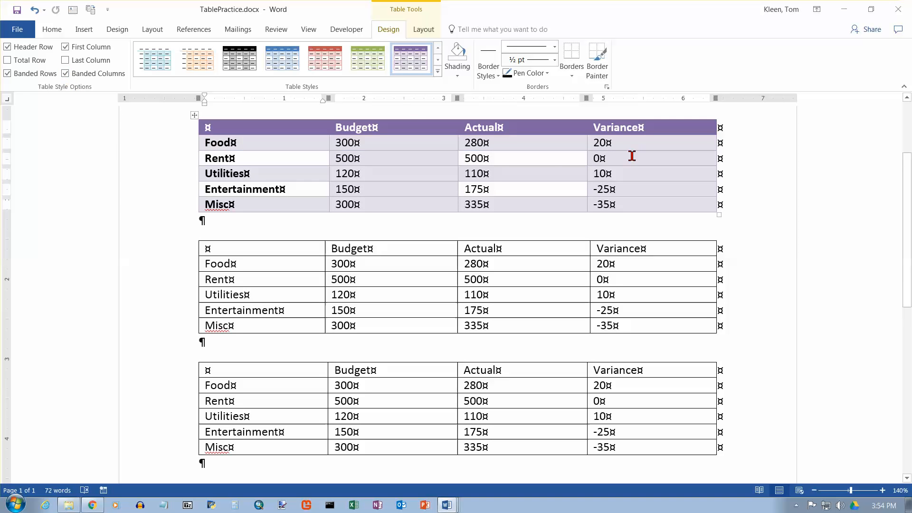
{"action": "left_click", "coordinate": [8, 74]}
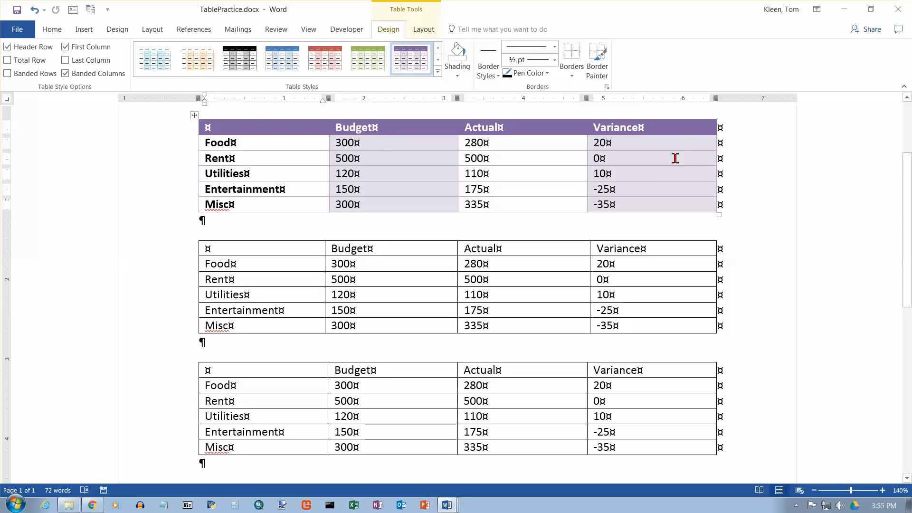
{"action": "left_click", "coordinate": [65, 74]}
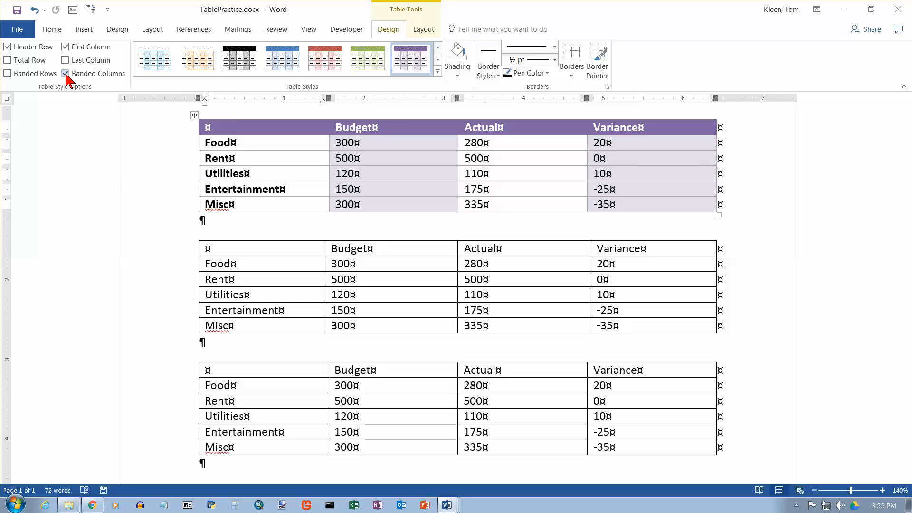
{"action": "left_click", "coordinate": [7, 74]}
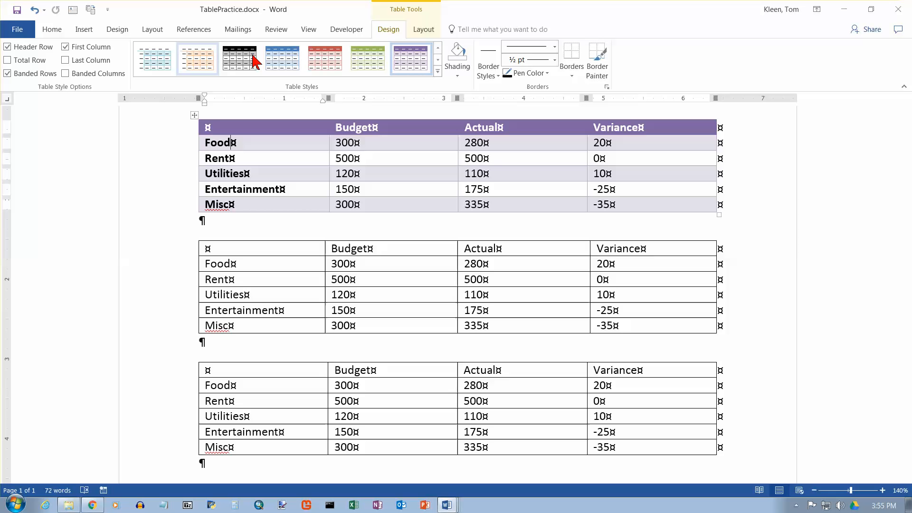
Preview the green table style on the first table and examine the available document themes.
{"action": "left_click", "coordinate": [368, 59]}
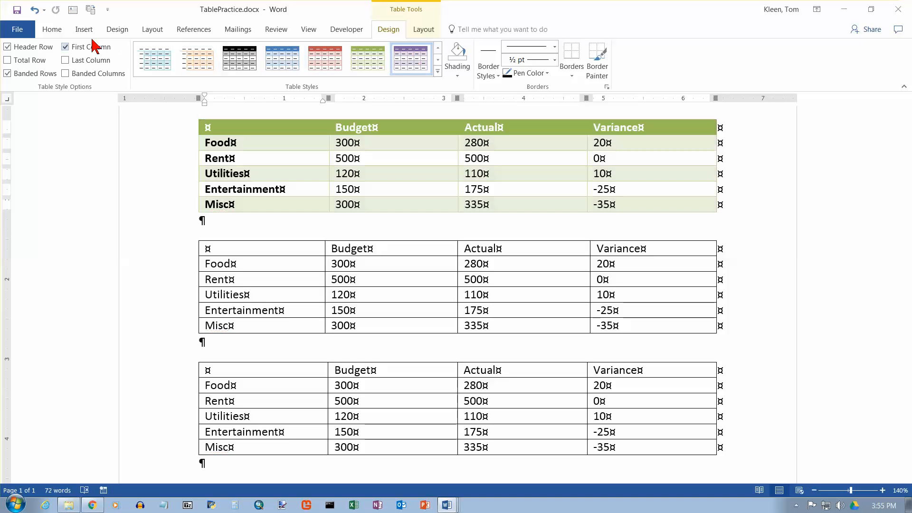
{"action": "left_click", "coordinate": [117, 29]}
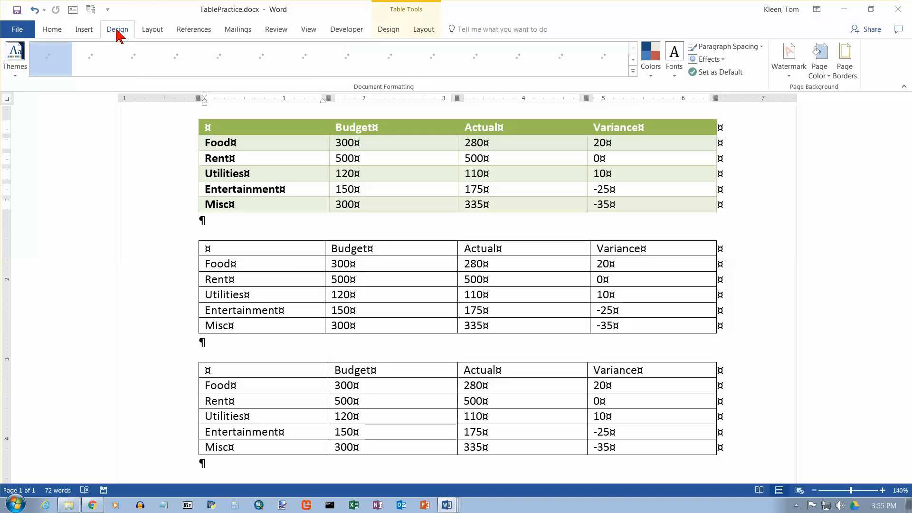
{"action": "left_click", "coordinate": [14, 75]}
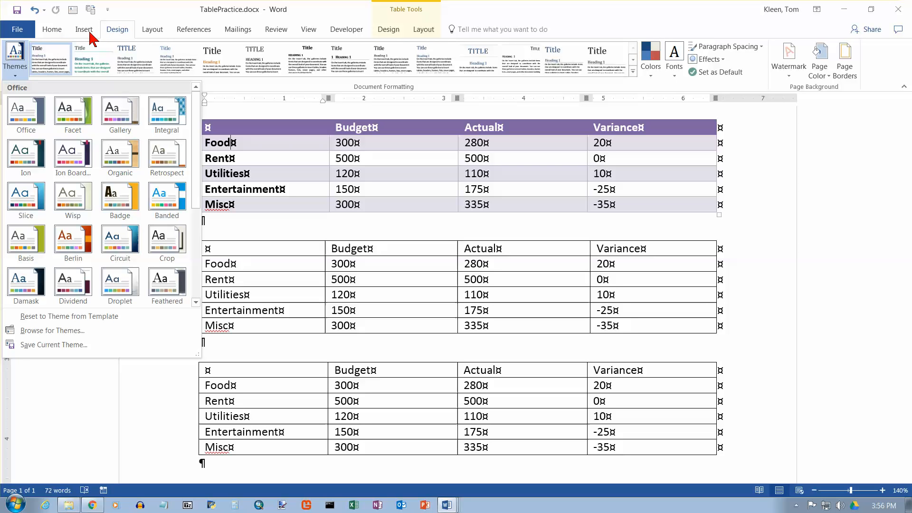
Try the red theme colour as shading on the first table's Rent row, then undo the shading.
{"action": "left_click", "coordinate": [390, 30]}
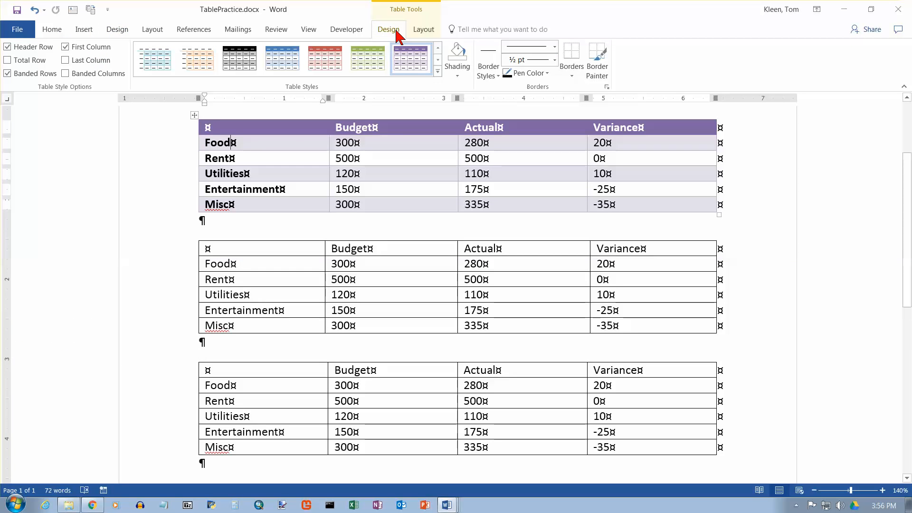
{"action": "left_click", "coordinate": [457, 77]}
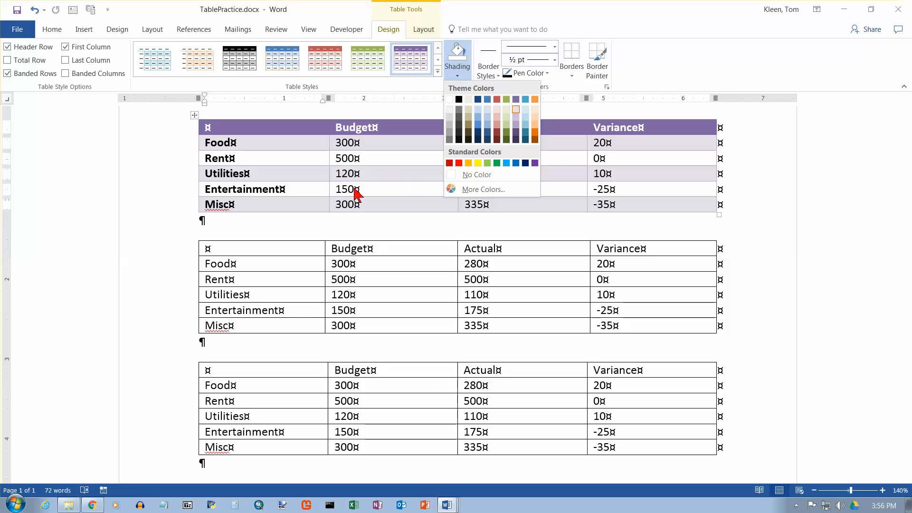
{"action": "left_click", "coordinate": [372, 188]}
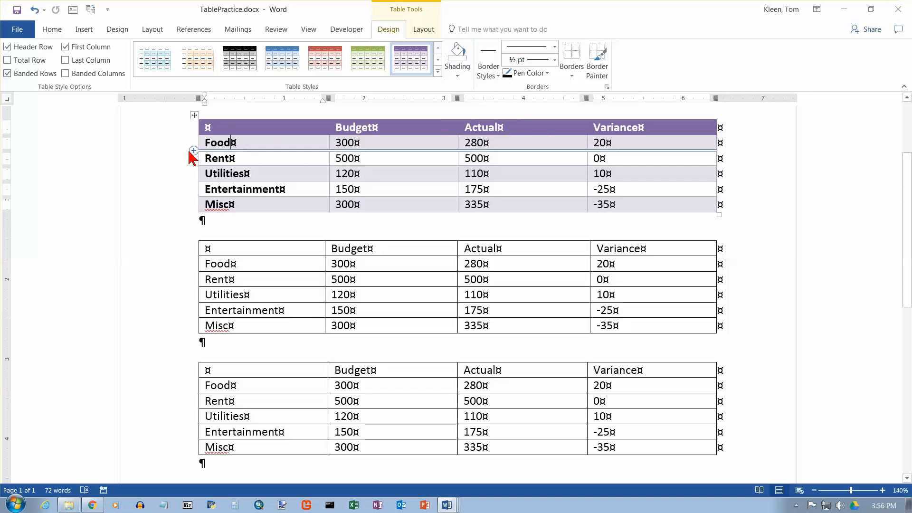
{"action": "left_click", "coordinate": [188, 161]}
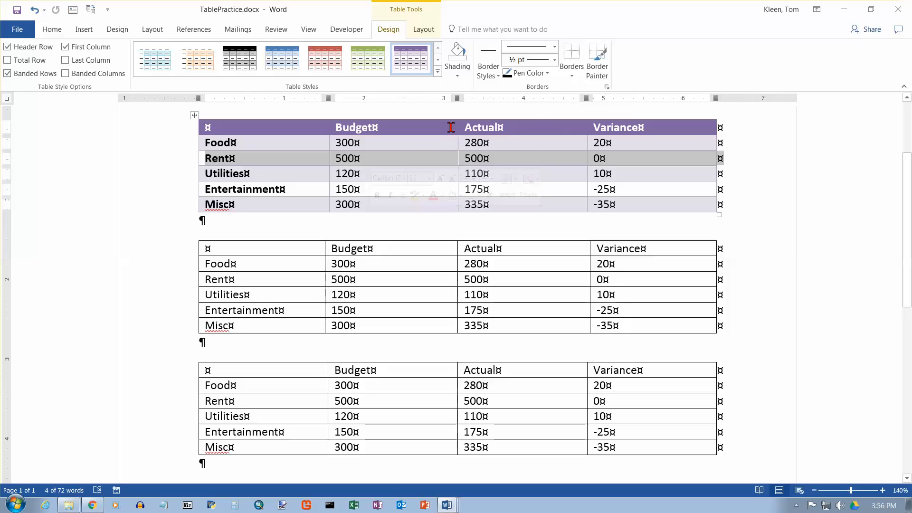
{"action": "left_click", "coordinate": [458, 76]}
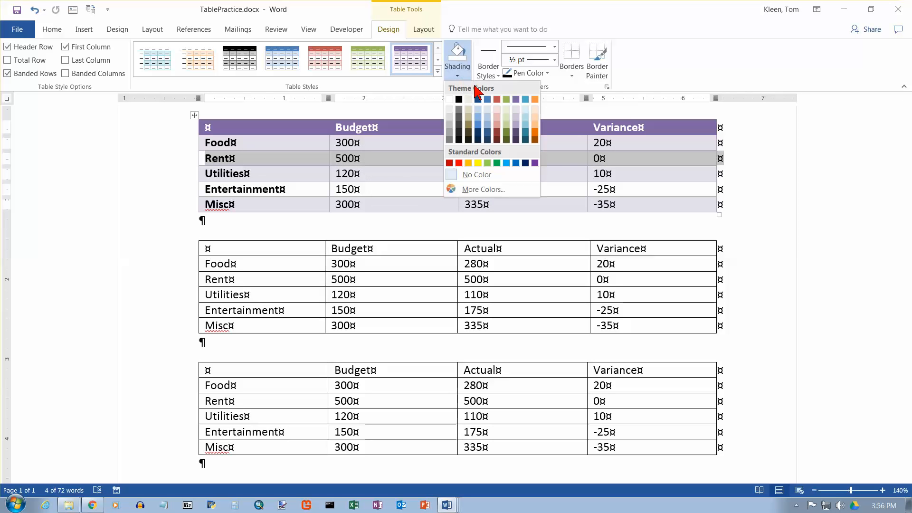
{"action": "left_click", "coordinate": [496, 101]}
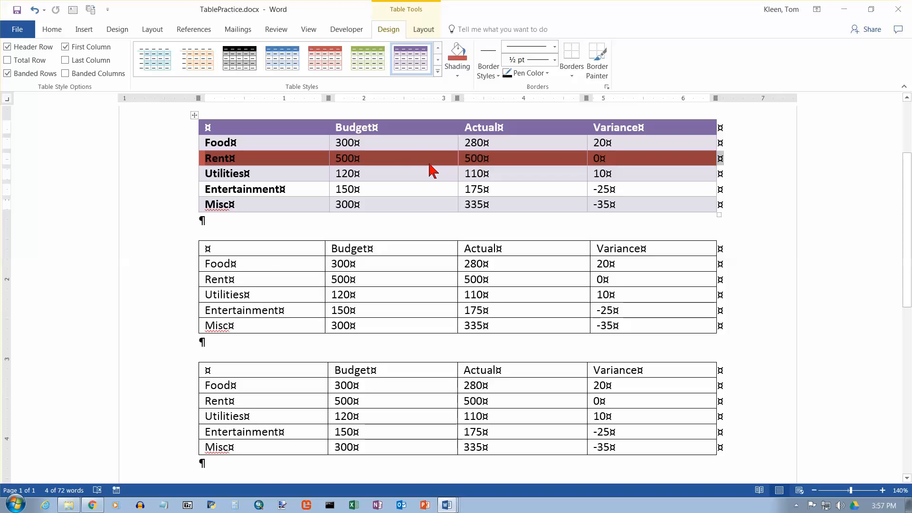
{"action": "left_click", "coordinate": [34, 13]}
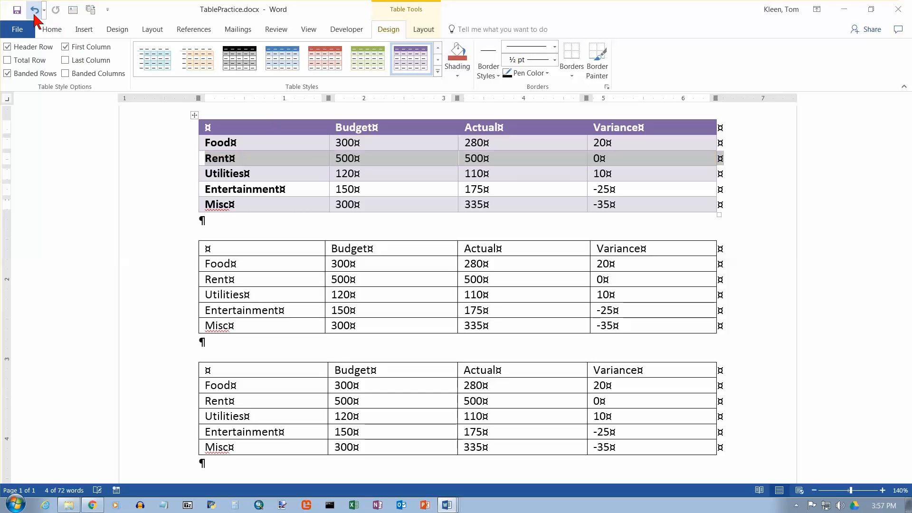
Paint 1½ pt dark red theme borders above and below the first table's Budget header and down the full line between Budget and Actual.
{"action": "left_click", "coordinate": [385, 144]}
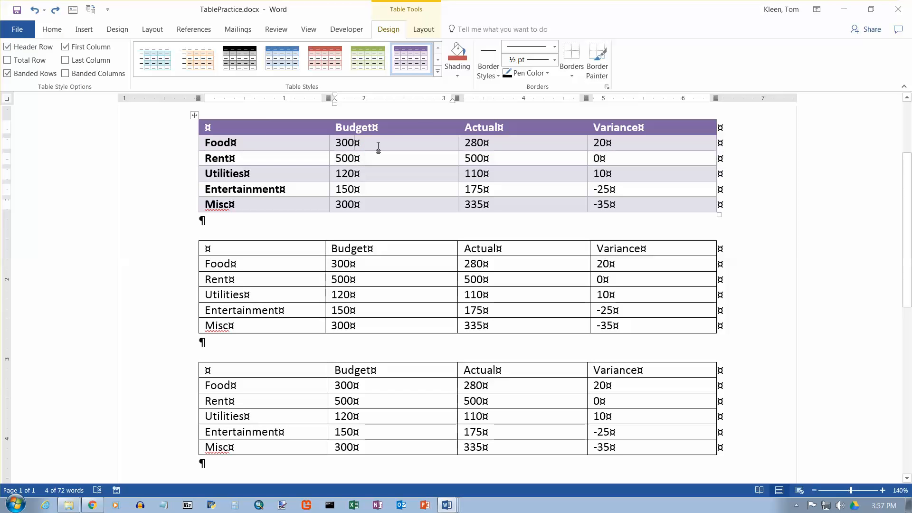
{"action": "left_click", "coordinate": [498, 76]}
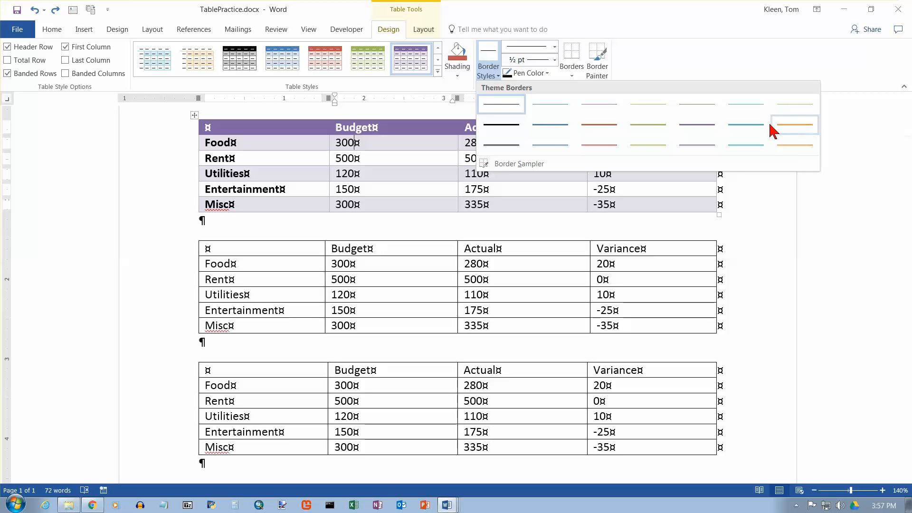
{"action": "left_click", "coordinate": [602, 129]}
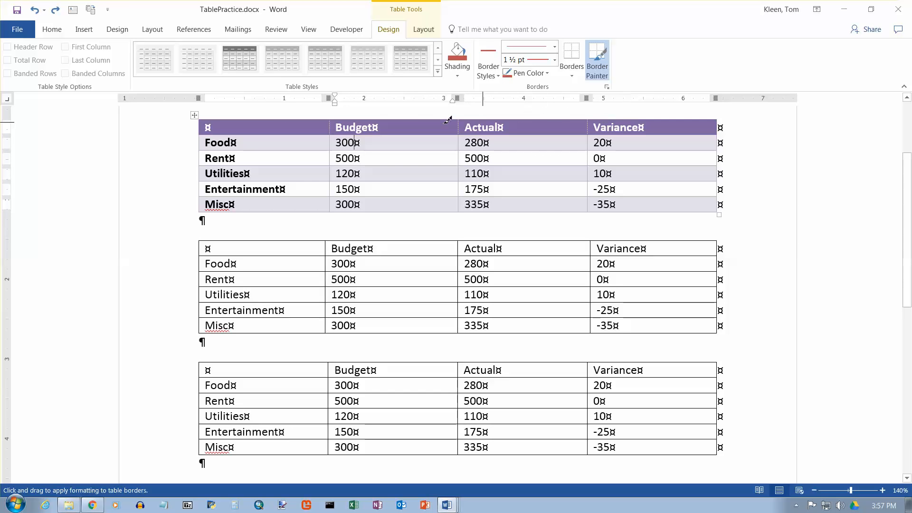
{"action": "left_click", "coordinate": [407, 116]}
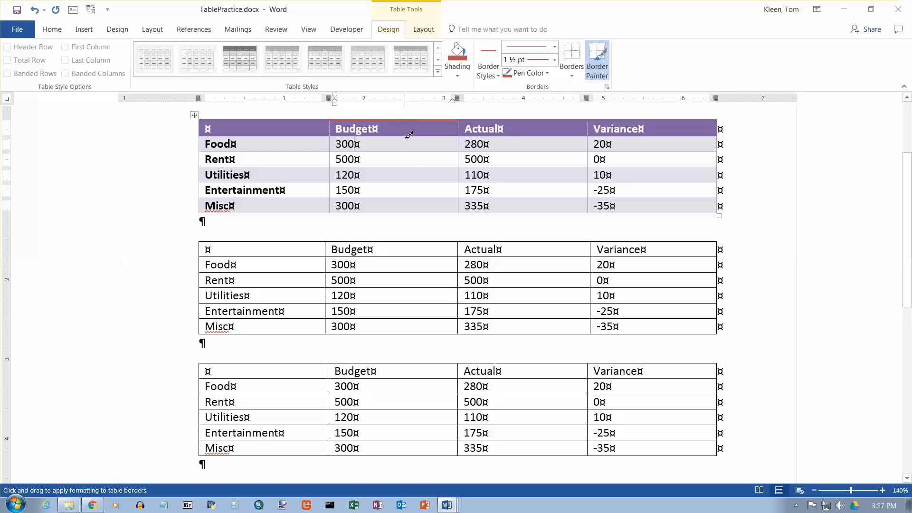
{"action": "left_click", "coordinate": [410, 136]}
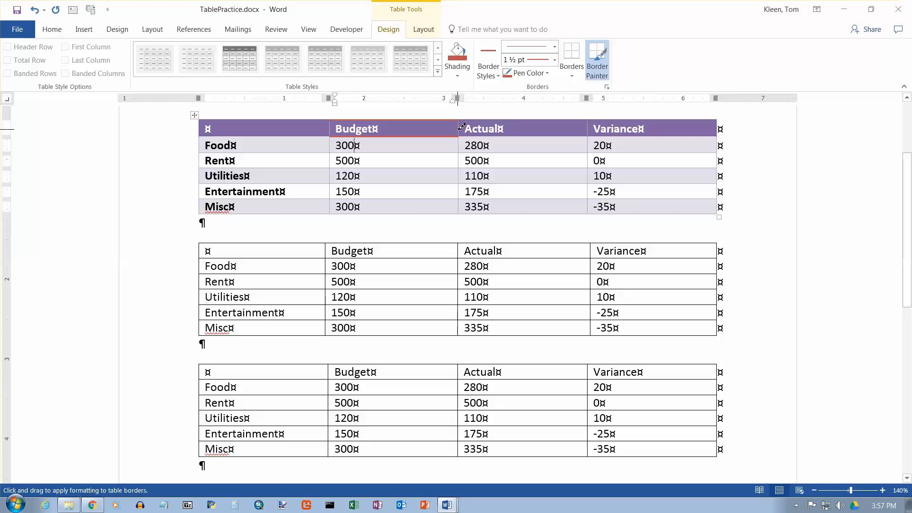
{"action": "left_click", "coordinate": [459, 126]}
{"action": "mouse_move", "coordinate": [461, 125]}
{"action": "left_mouse_down"}
{"action": "mouse_move", "coordinate": [462, 210]}
{"action": "mouse_move", "coordinate": [470, 209]}
{"action": "left_mouse_up"}
Try a 3 pt thin-thick-thin triple-line border above the first table's Actual header, then undo it.
{"action": "left_click", "coordinate": [555, 48]}
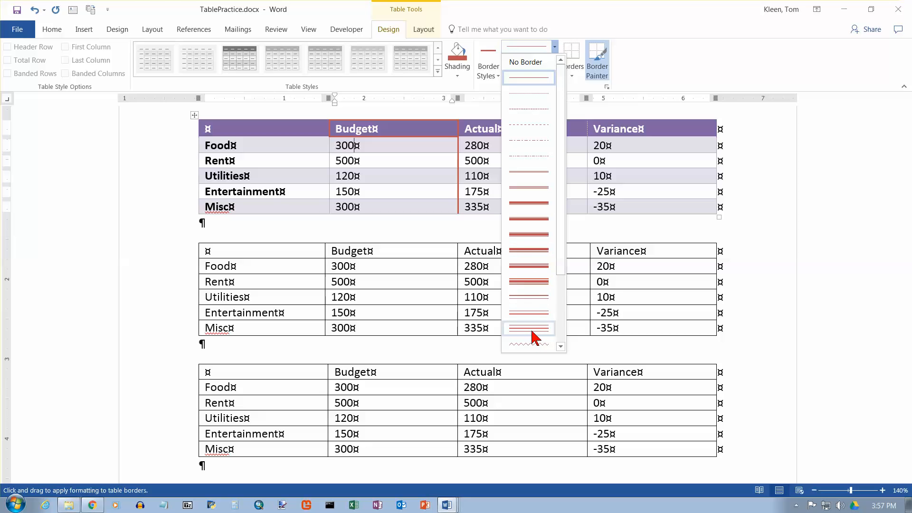
{"action": "left_click", "coordinate": [527, 282]}
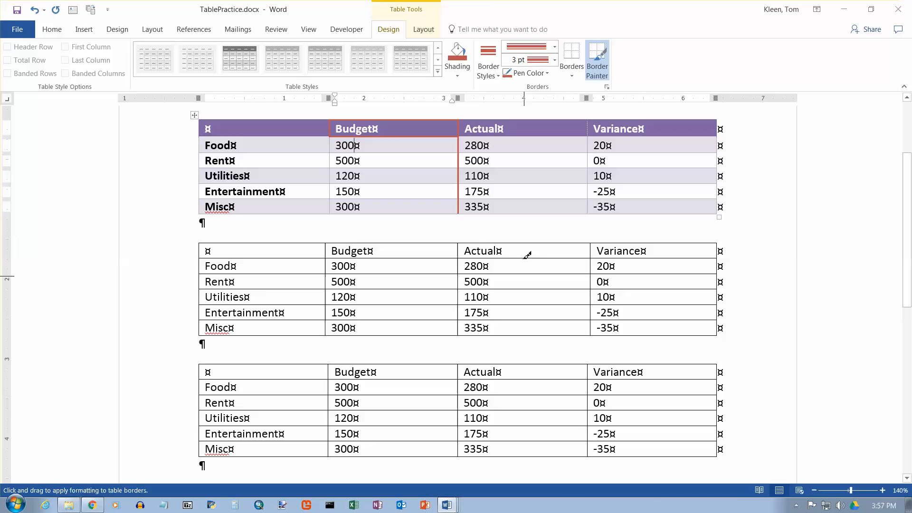
{"action": "left_click", "coordinate": [517, 120]}
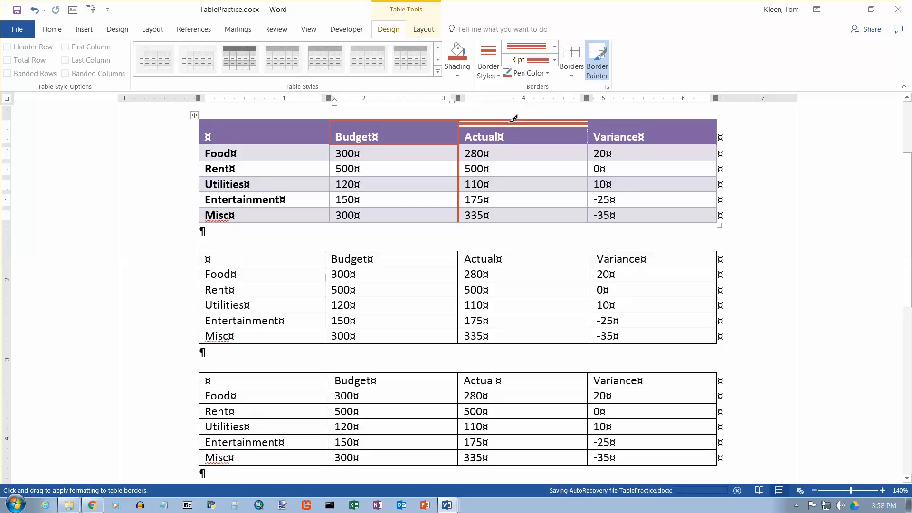
{"action": "left_click", "coordinate": [33, 10]}
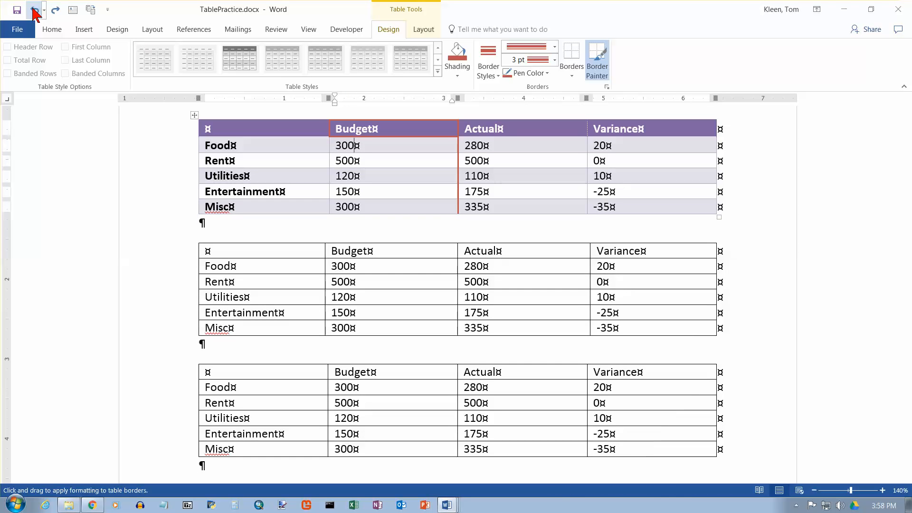
Set the border pen colour to standard red, try the triple-line border below the Actual header, then undo it.
{"action": "left_click", "coordinate": [547, 74]}
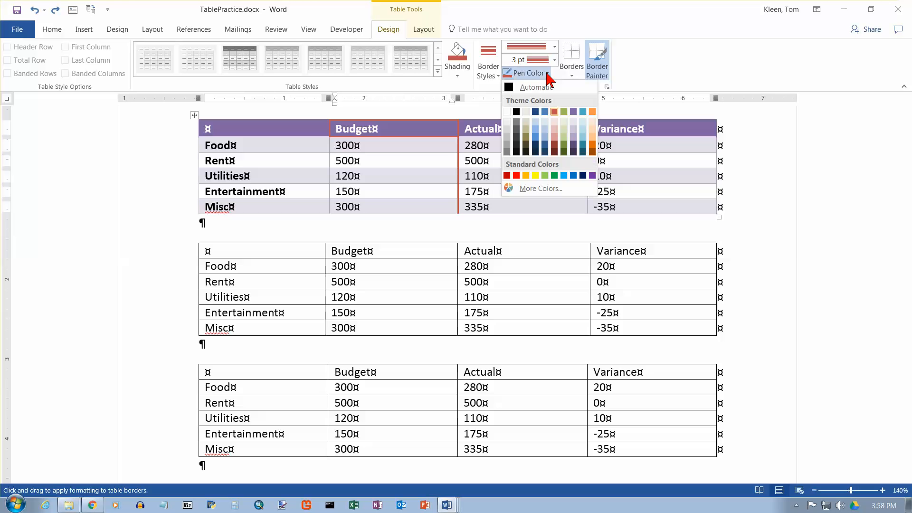
{"action": "left_click", "coordinate": [516, 175]}
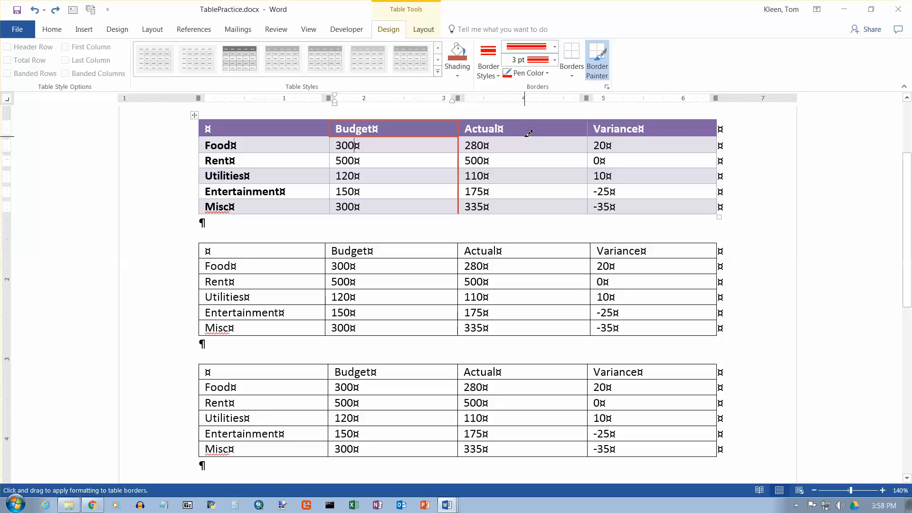
{"action": "left_click", "coordinate": [530, 135]}
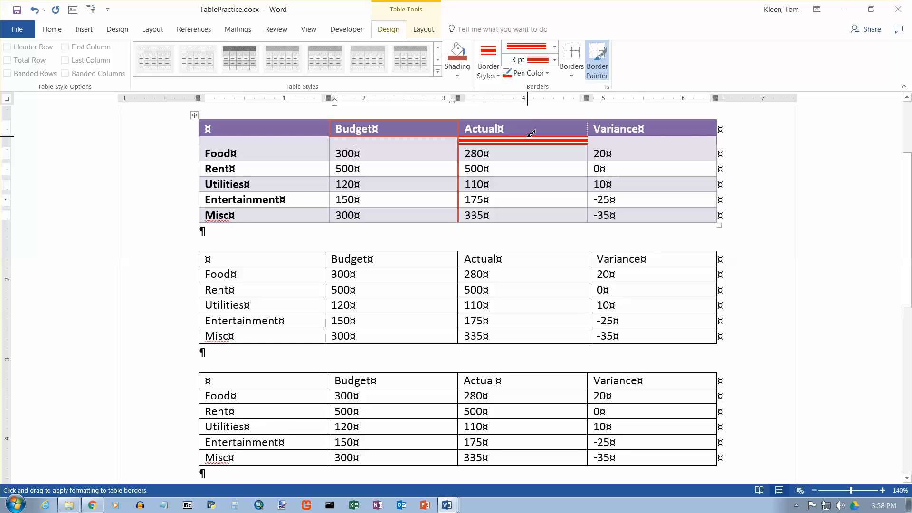
{"action": "key", "text": "ctrl+z"}
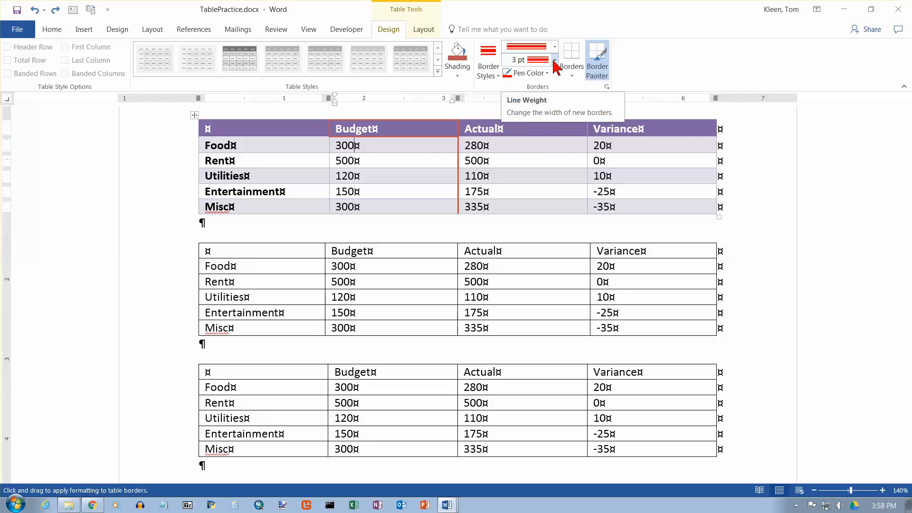
Paint a solid 3 pt red border above the Actual and Variance headers, then stop border painting and reapply the purple table style.
{"action": "left_click", "coordinate": [555, 61]}
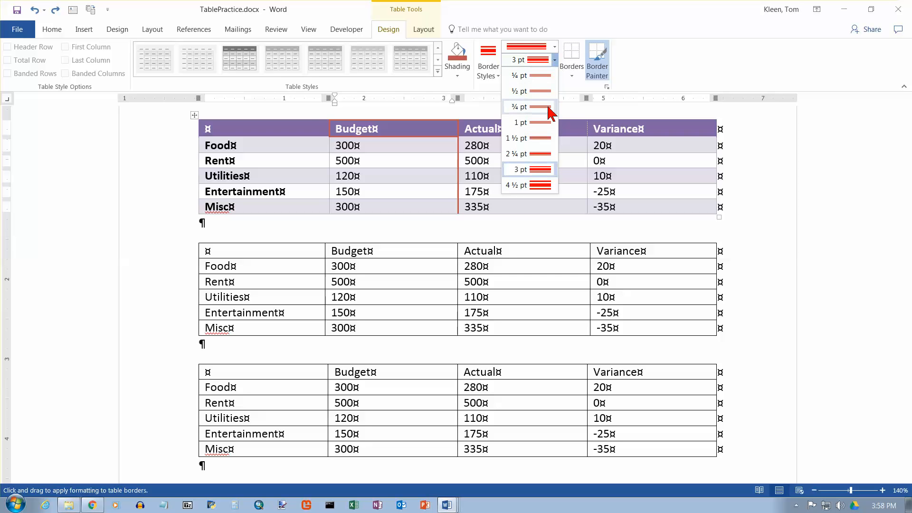
{"action": "left_click", "coordinate": [555, 60]}
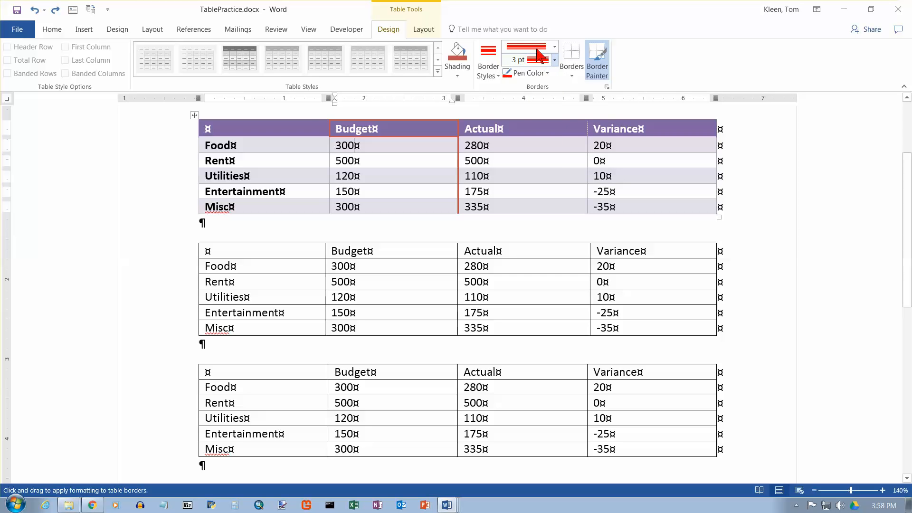
{"action": "left_click", "coordinate": [555, 50]}
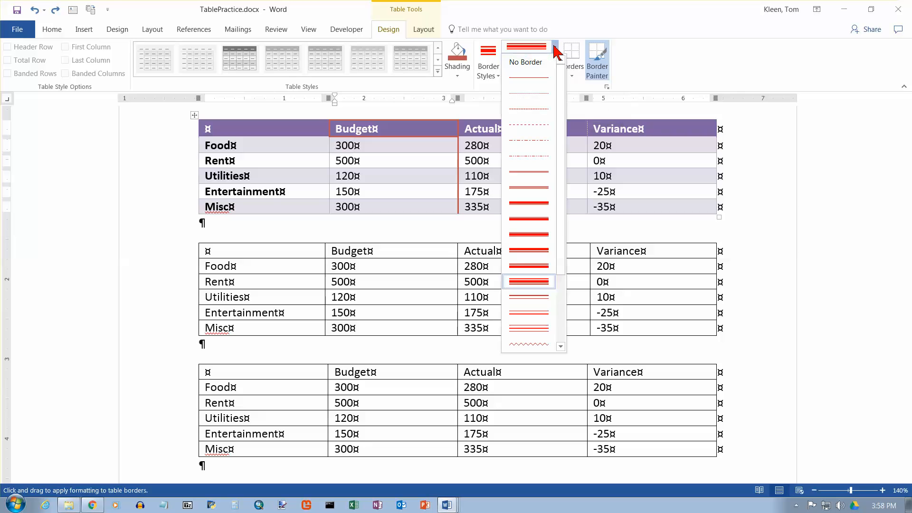
{"action": "left_click", "coordinate": [544, 77]}
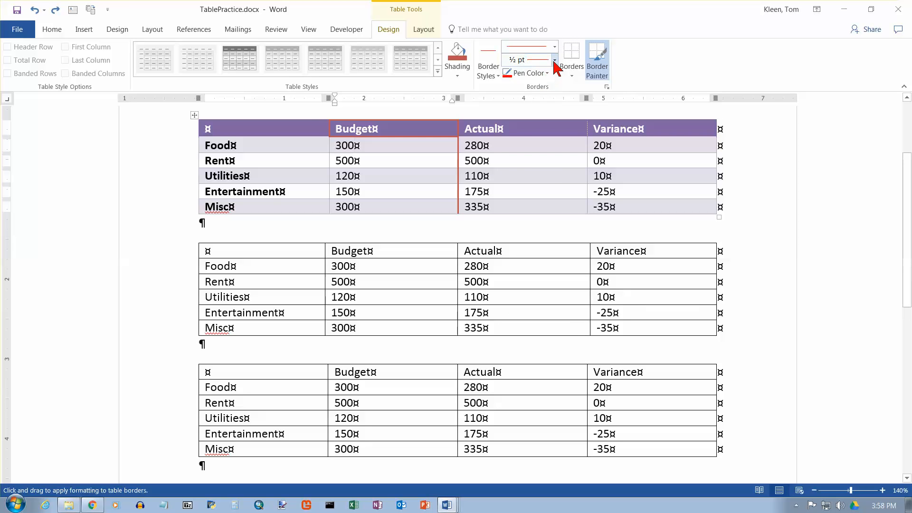
{"action": "left_click", "coordinate": [555, 60]}
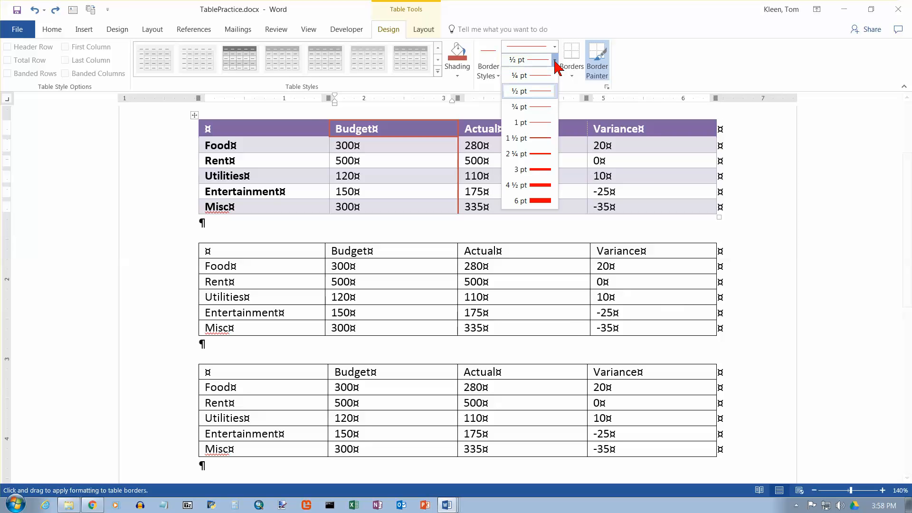
{"action": "left_click", "coordinate": [545, 170]}
{"action": "left_click_drag", "start_coordinate": [562, 118], "coordinate": [646, 112]}
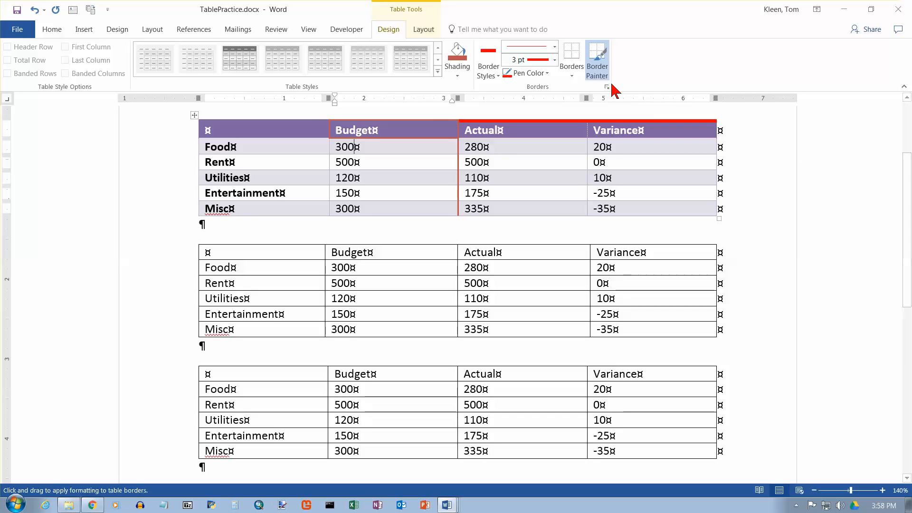
{"action": "left_click", "coordinate": [599, 60]}
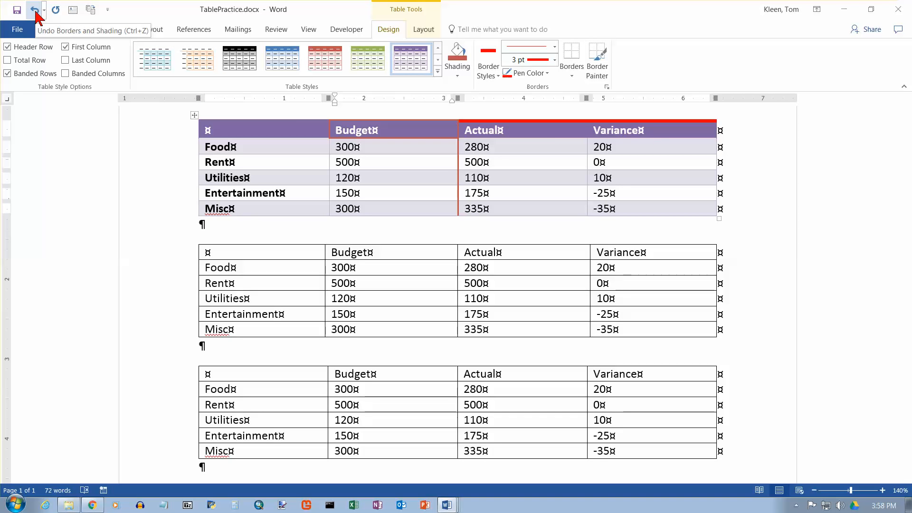
{"action": "left_click", "coordinate": [407, 65]}
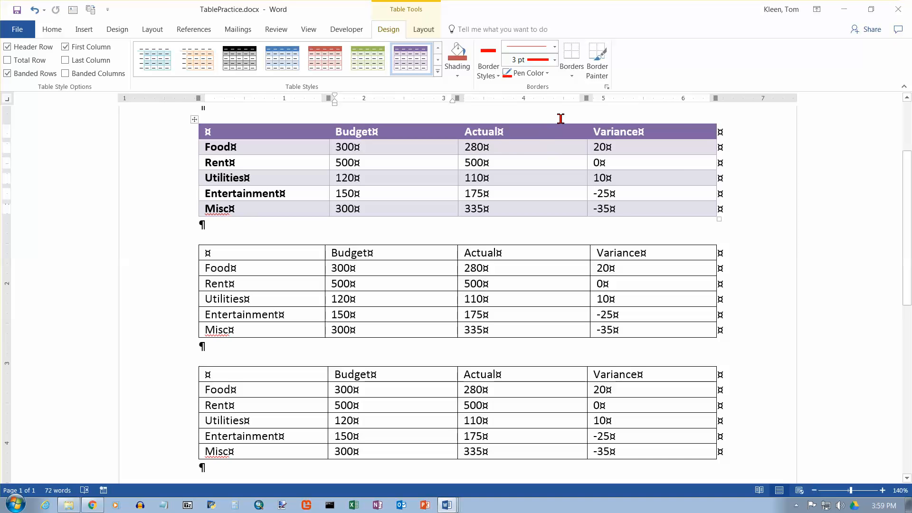
{"action": "left_click", "coordinate": [571, 76]}
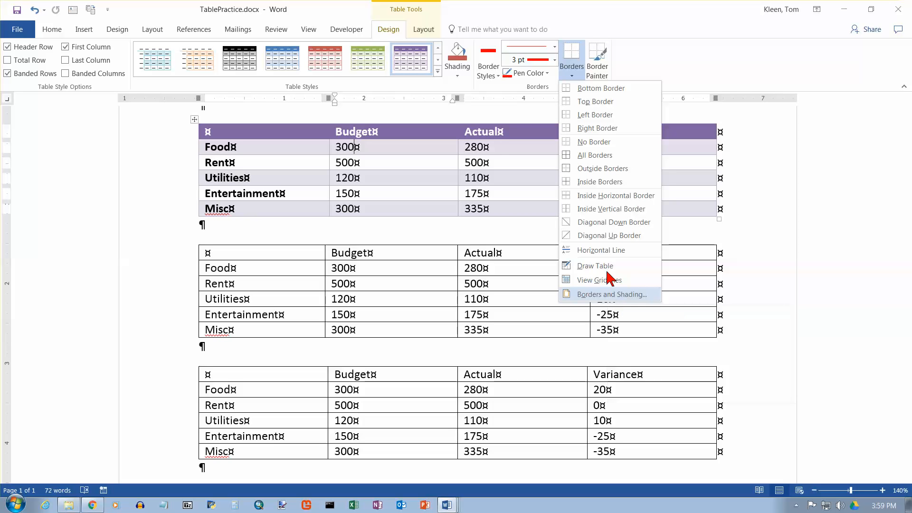
{"action": "left_click", "coordinate": [608, 295]}
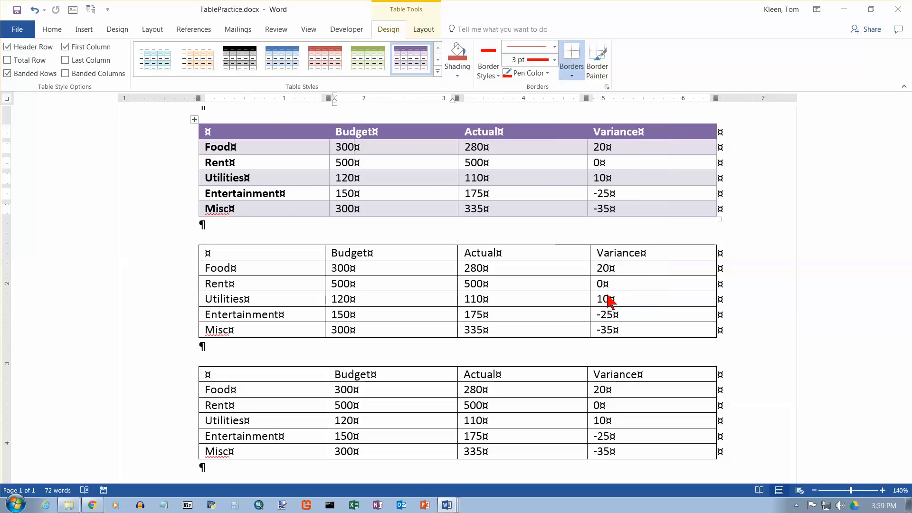
{"action": "mouse_move", "coordinate": [460, 126]}
{"action": "left_mouse_down"}
{"action": "mouse_move", "coordinate": [632, 90]}
{"action": "mouse_move", "coordinate": [697, 59]}
{"action": "left_mouse_up"}
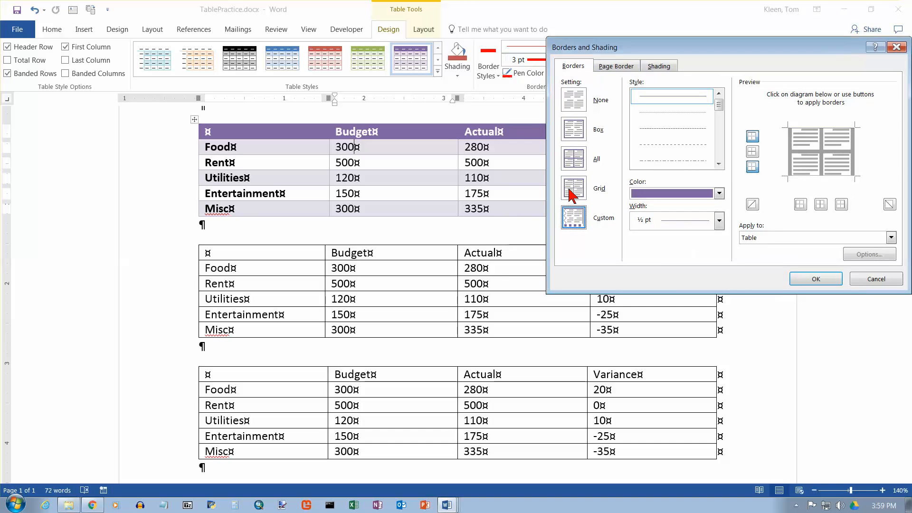
{"action": "left_click_drag", "start_coordinate": [569, 189], "coordinate": [643, 81]}
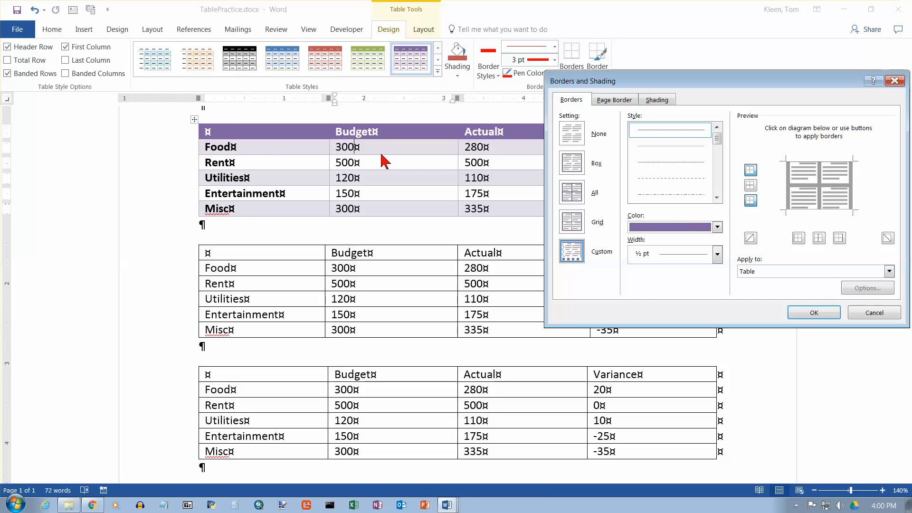
{"action": "key", "text": "Escape"}
Apply a solid red 4½ pt left border to the whole first table through the Borders and Shading settings.
{"action": "left_click", "coordinate": [194, 119]}
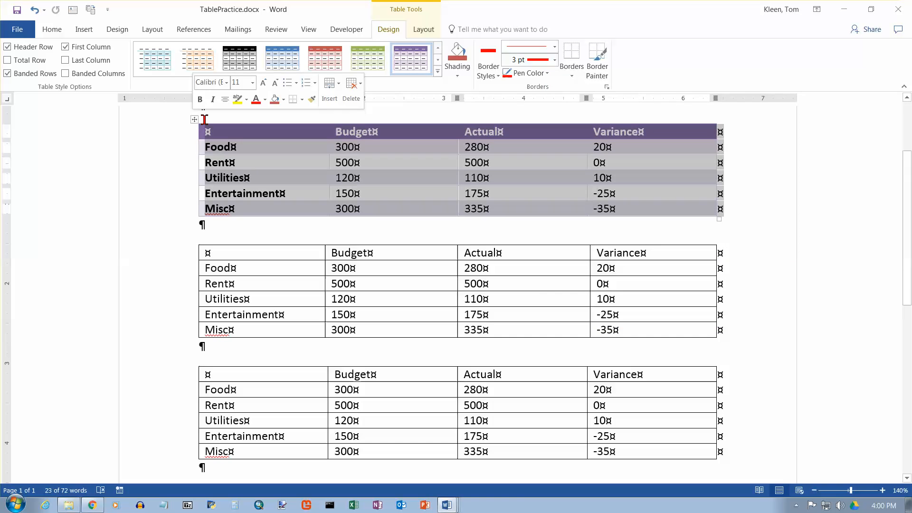
{"action": "left_click", "coordinate": [572, 77]}
{"action": "left_click", "coordinate": [617, 292]}
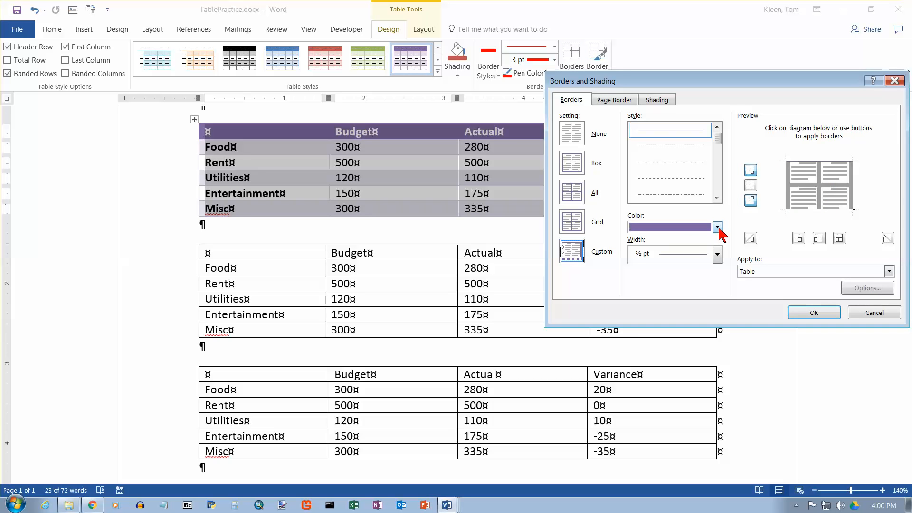
{"action": "left_click", "coordinate": [716, 227]}
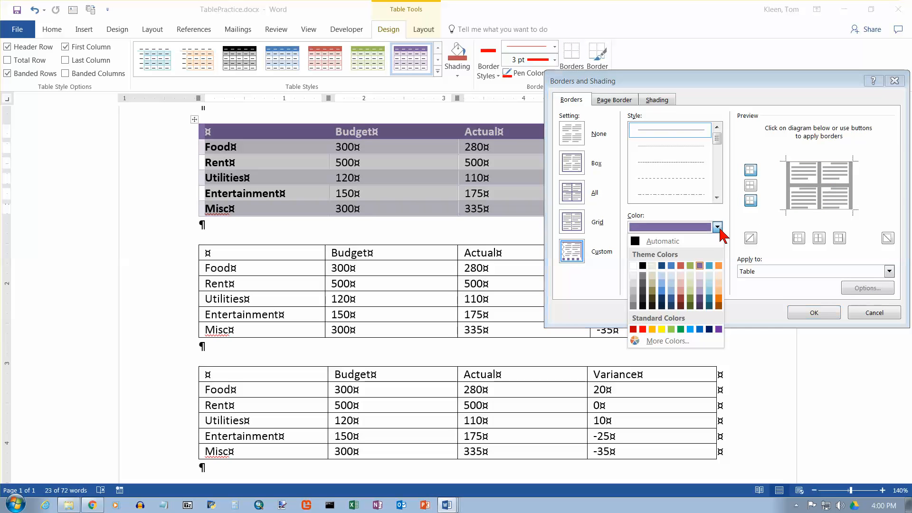
{"action": "left_click", "coordinate": [643, 329]}
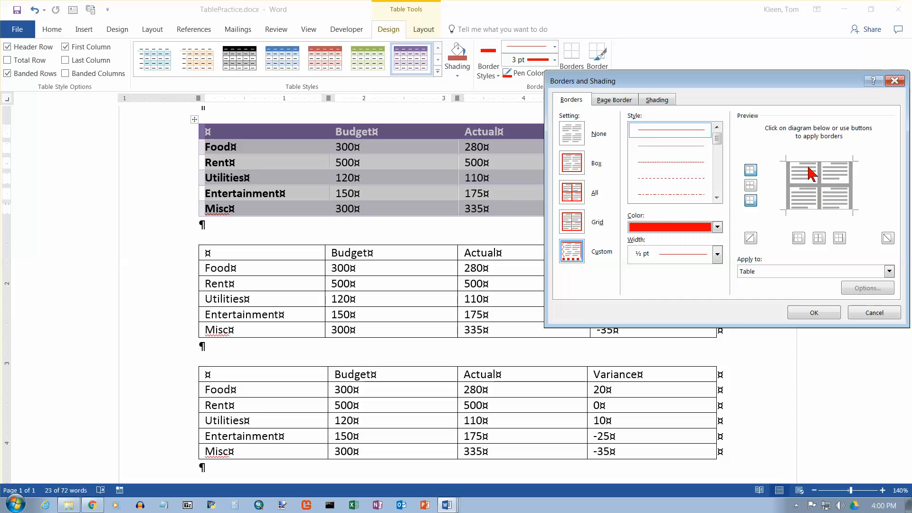
{"action": "left_click", "coordinate": [790, 185]}
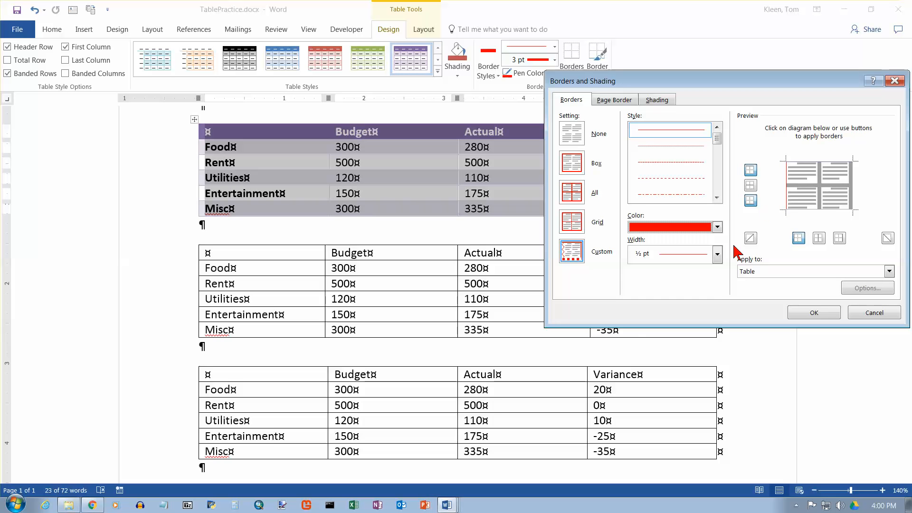
{"action": "left_click", "coordinate": [717, 254]}
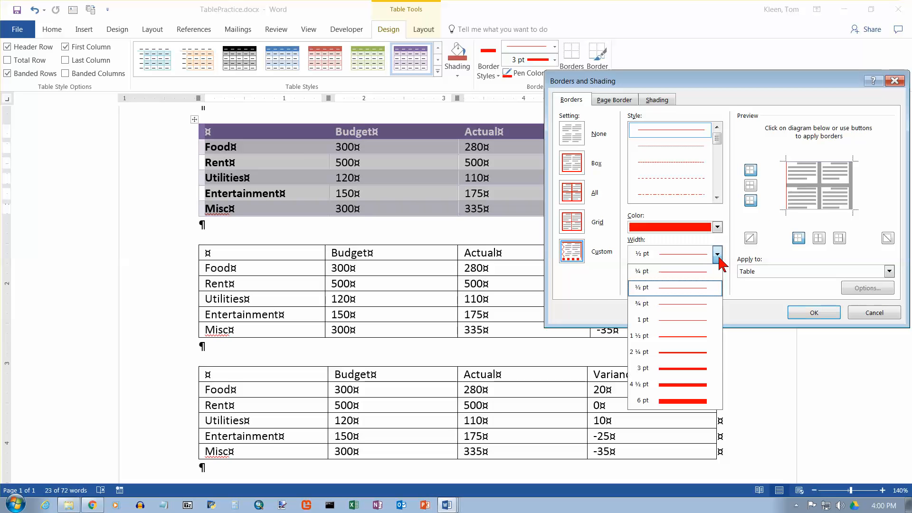
{"action": "left_click", "coordinate": [701, 386]}
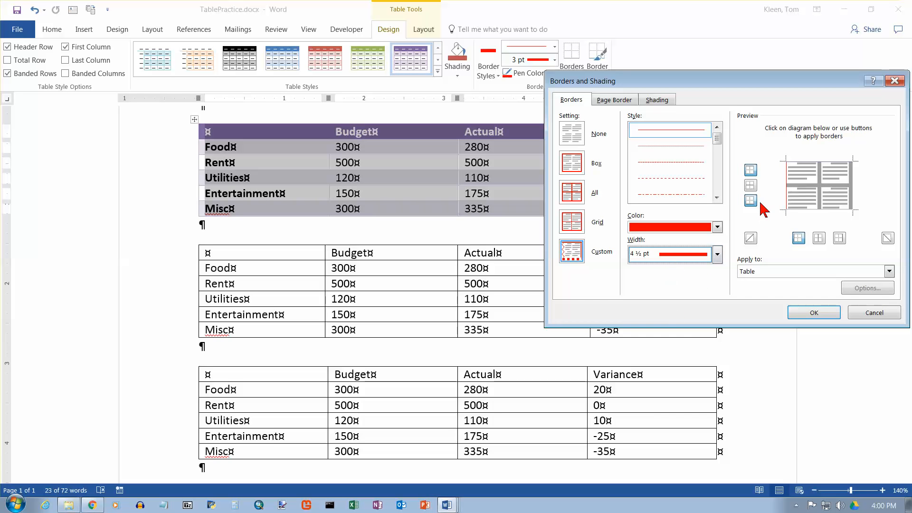
{"action": "left_click", "coordinate": [786, 182]}
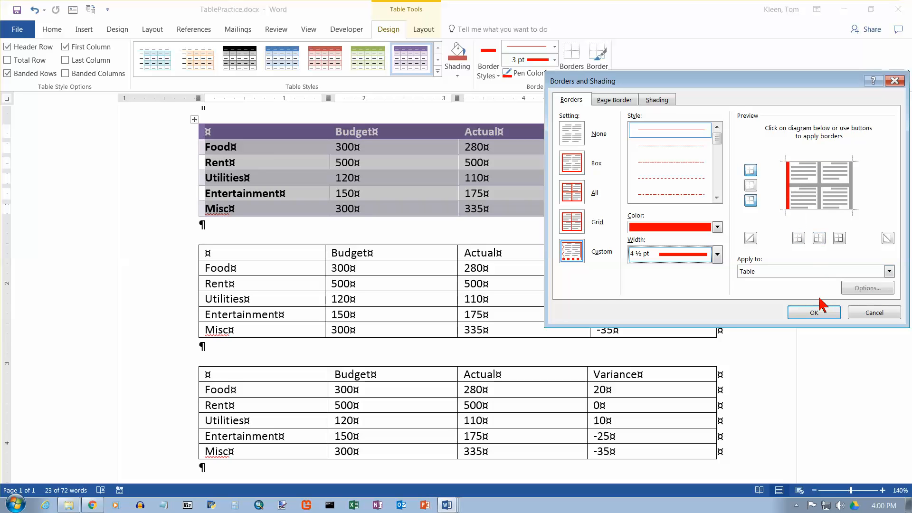
{"action": "left_click", "coordinate": [814, 313]}
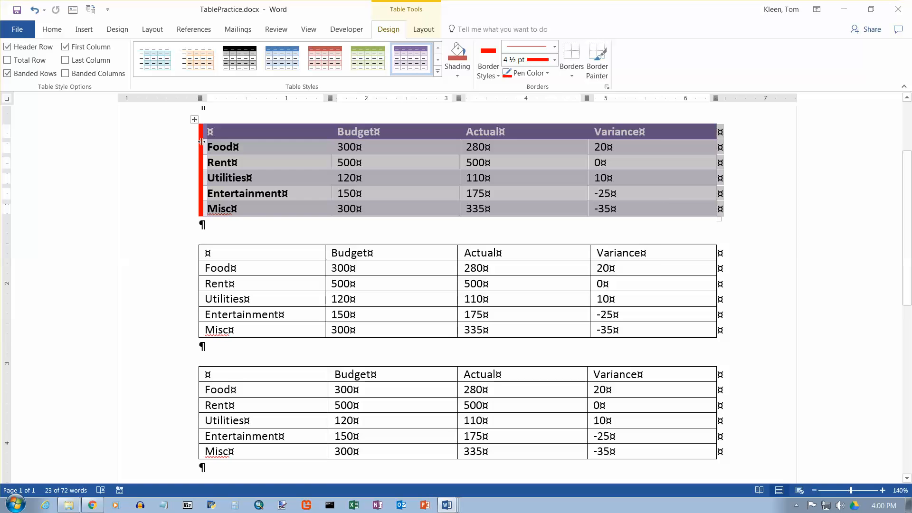
Reopen the first table's Borders and Shading settings and clear its left border in the preview.
{"action": "left_click", "coordinate": [569, 76]}
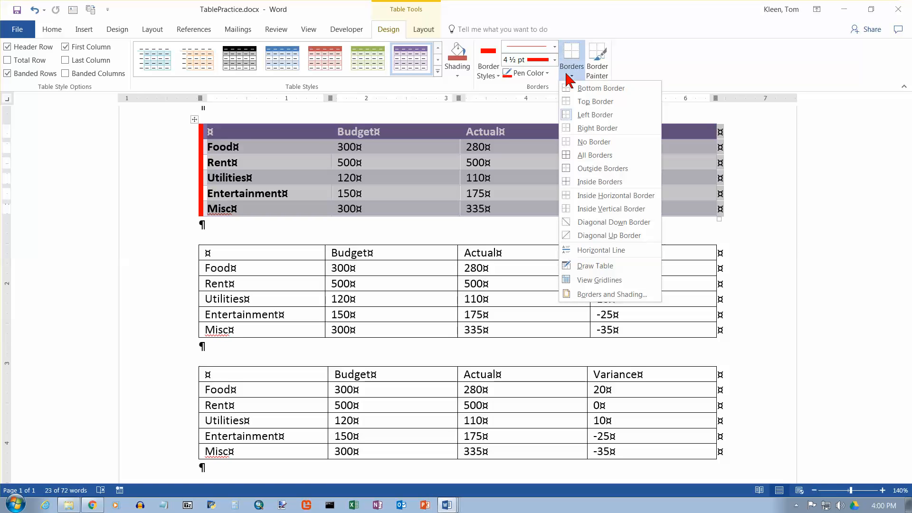
{"action": "left_click", "coordinate": [616, 295]}
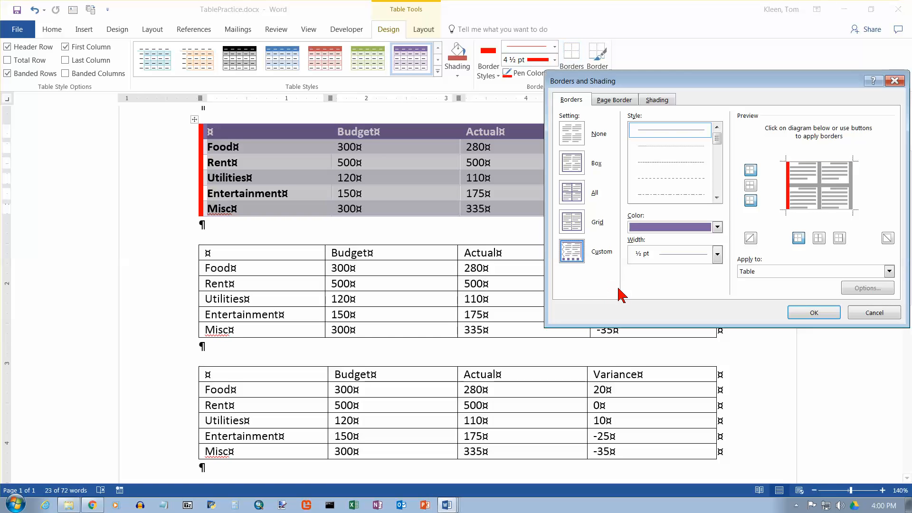
{"action": "left_click", "coordinate": [808, 169]}
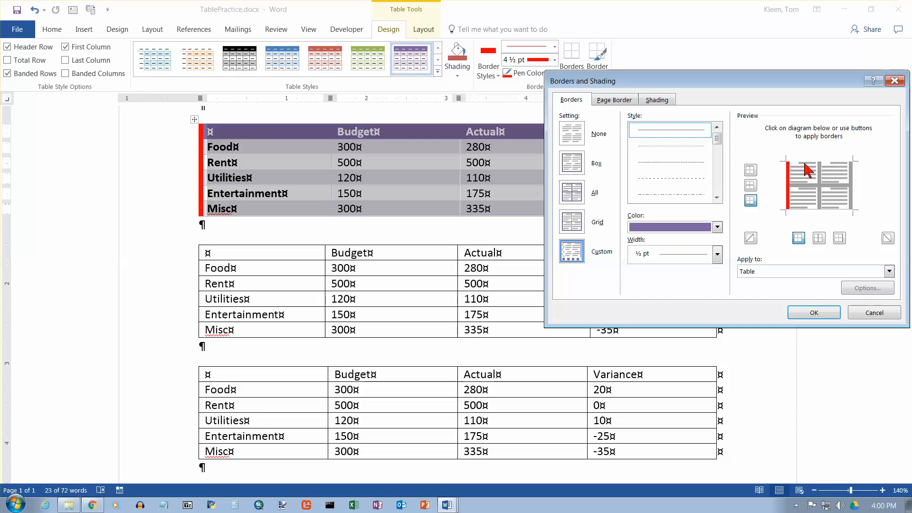
{"action": "left_click", "coordinate": [806, 168]}
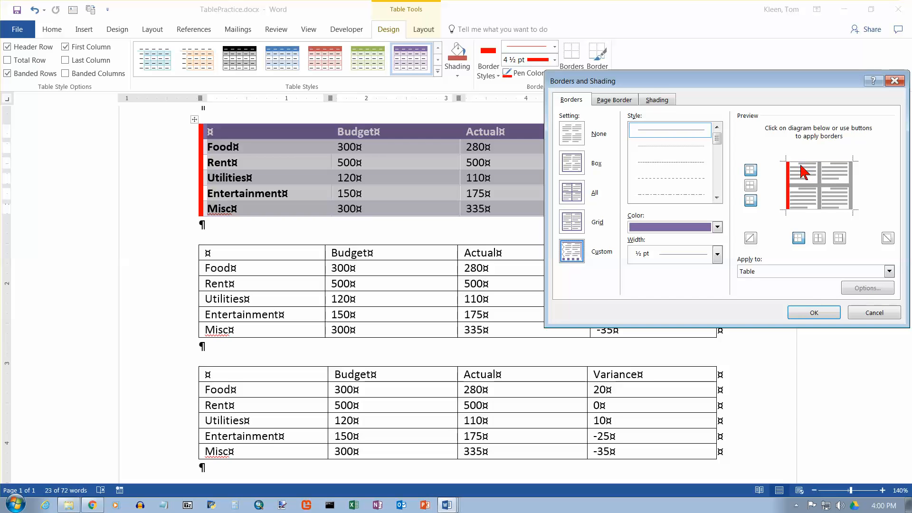
{"action": "left_click", "coordinate": [788, 182]}
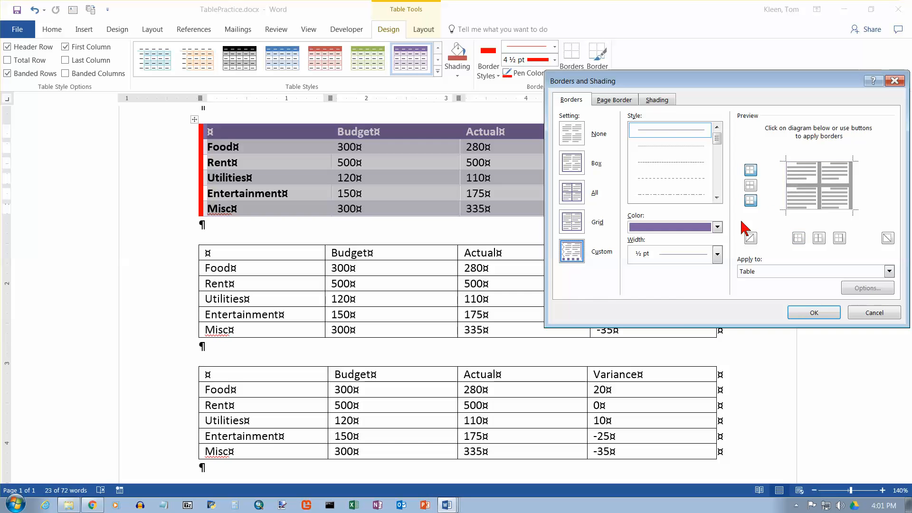
Apply solid red 3 pt borders to the left, right, top and bottom outer edges of the first table.
{"action": "left_click", "coordinate": [717, 227]}
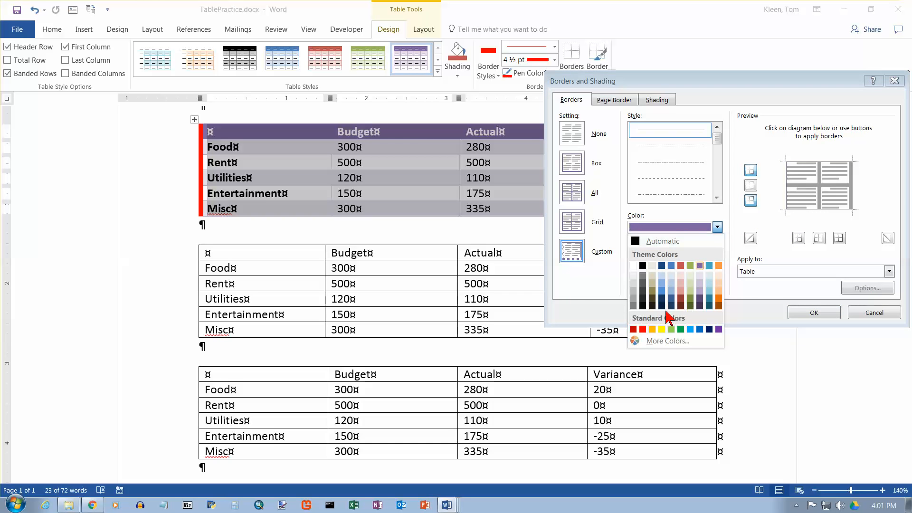
{"action": "left_click", "coordinate": [643, 329]}
{"action": "left_click", "coordinate": [717, 254]}
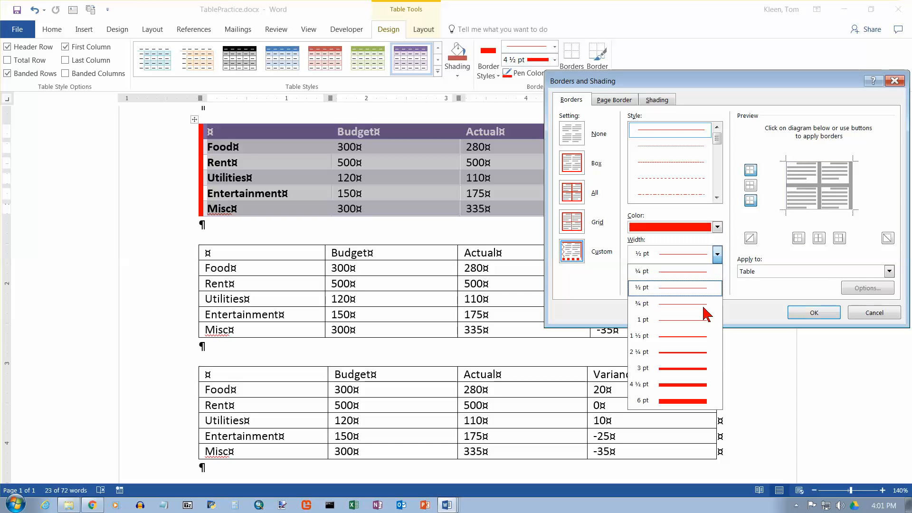
{"action": "left_click", "coordinate": [702, 369]}
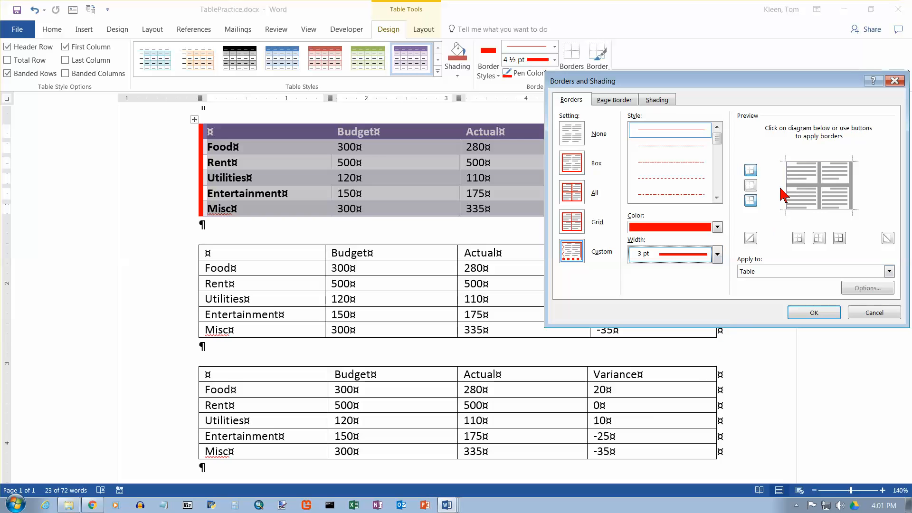
{"action": "left_click", "coordinate": [782, 188]}
{"action": "left_click", "coordinate": [851, 182]}
{"action": "left_click", "coordinate": [829, 162]}
{"action": "left_click", "coordinate": [829, 207]}
{"action": "key", "text": "Return"}
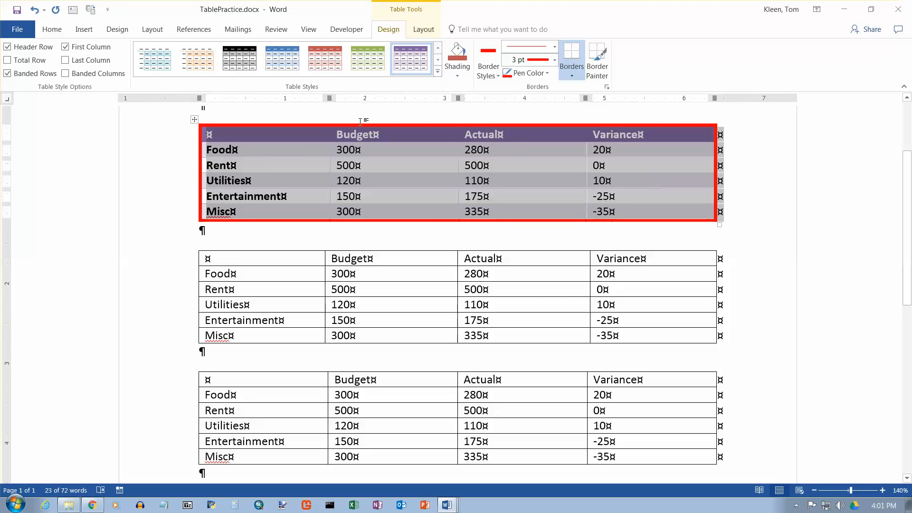
Apply solid green 6 pt inside vertical borders between the first table's columns.
{"action": "left_click", "coordinate": [572, 76]}
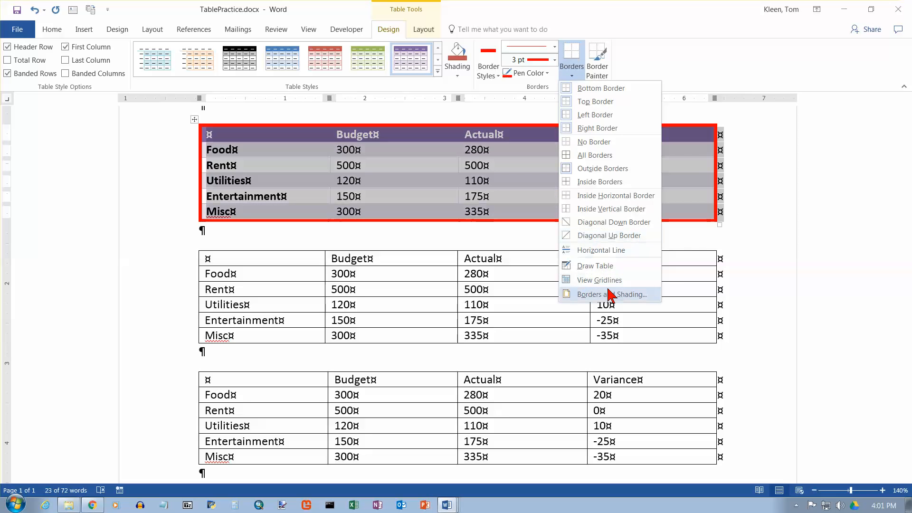
{"action": "left_click", "coordinate": [617, 294]}
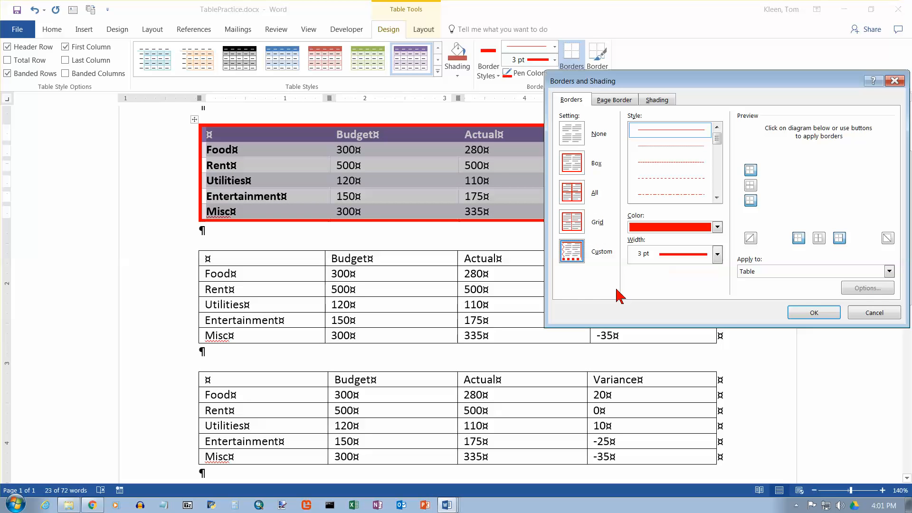
{"action": "left_click", "coordinate": [717, 227]}
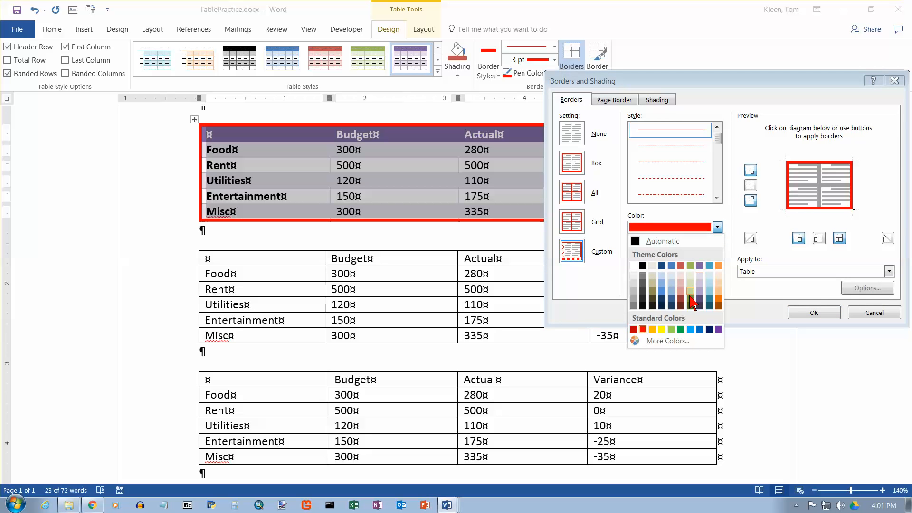
{"action": "left_click", "coordinate": [682, 329]}
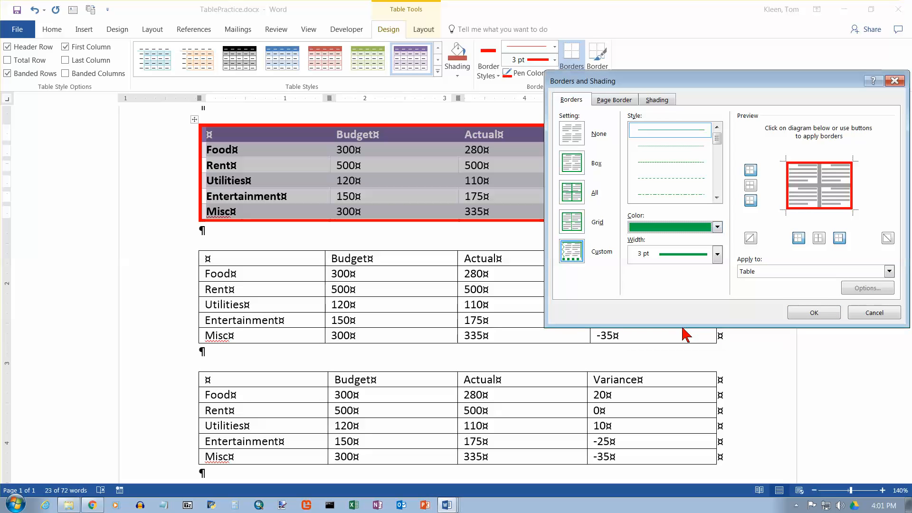
{"action": "left_click", "coordinate": [717, 254]}
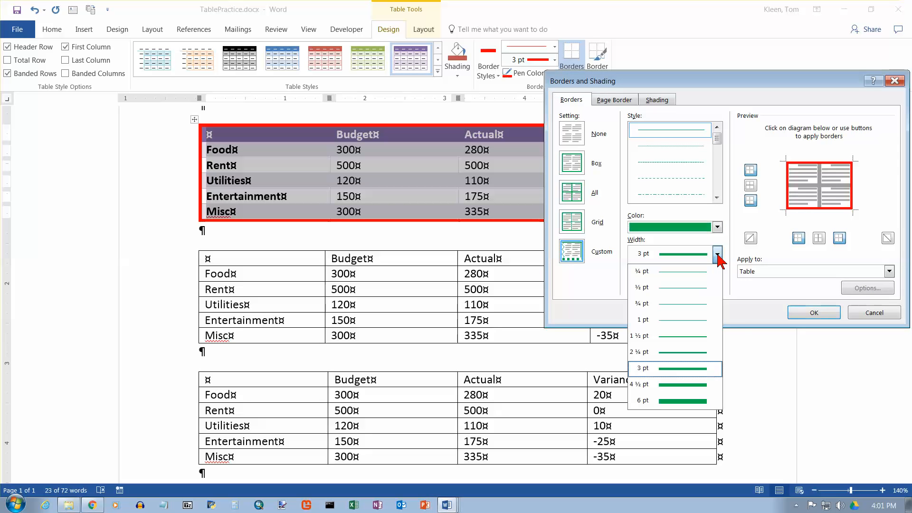
{"action": "left_click", "coordinate": [711, 403]}
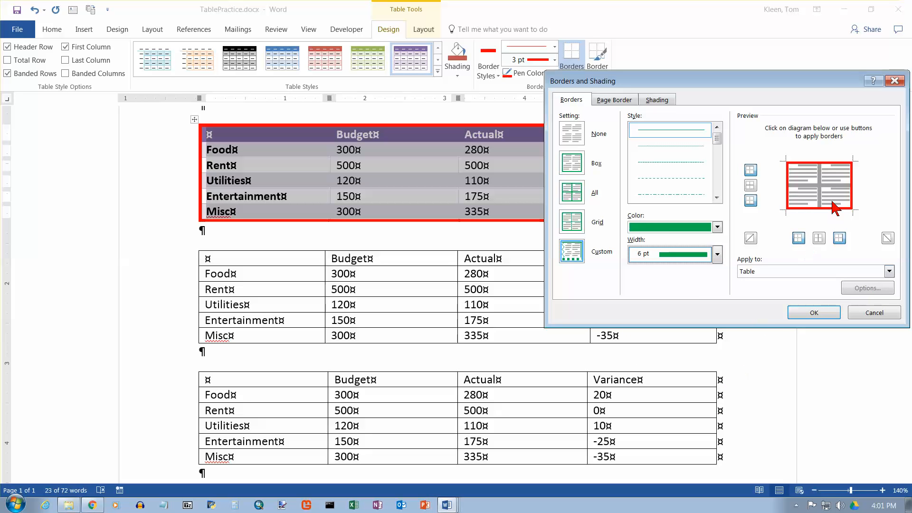
{"action": "left_click", "coordinate": [822, 175]}
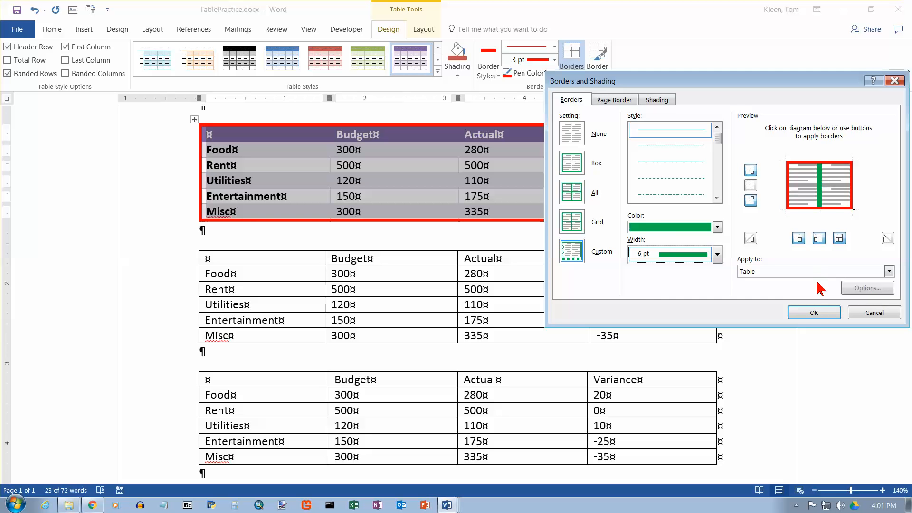
{"action": "left_click", "coordinate": [814, 312]}
Set solid green 6 pt inside horizontal borders for the first table in the Borders and Shading preview.
{"action": "left_click", "coordinate": [572, 78]}
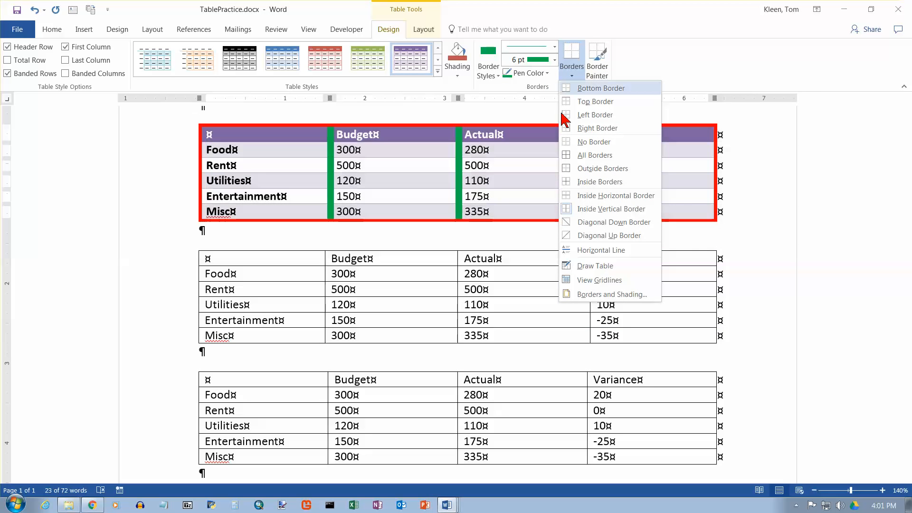
{"action": "left_click", "coordinate": [622, 295]}
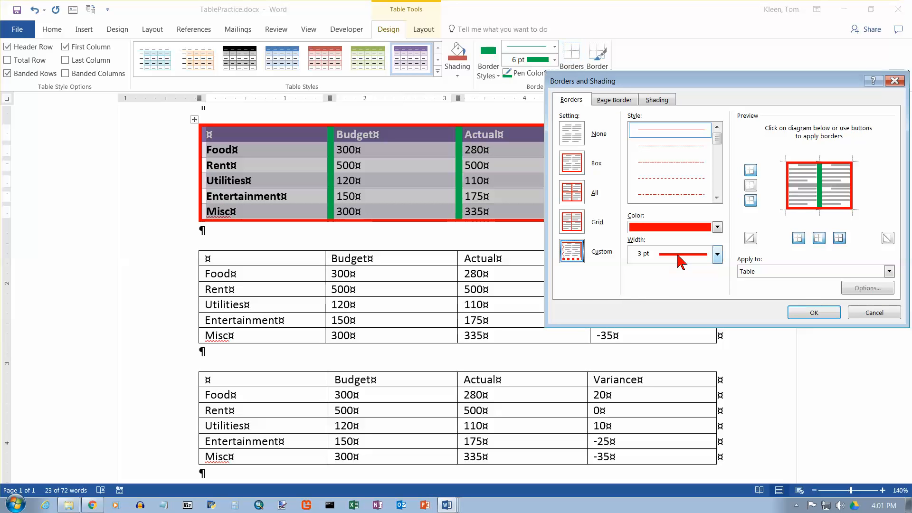
{"action": "left_click", "coordinate": [719, 229]}
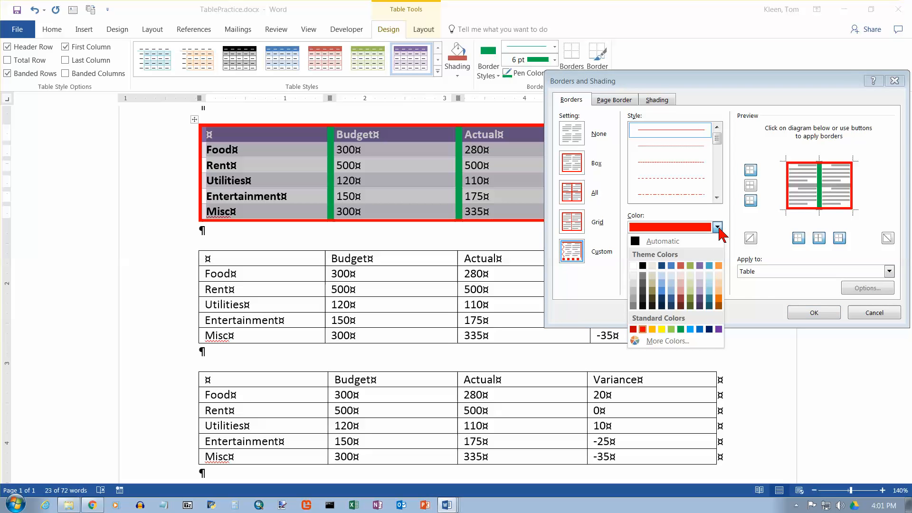
{"action": "left_click", "coordinate": [684, 328]}
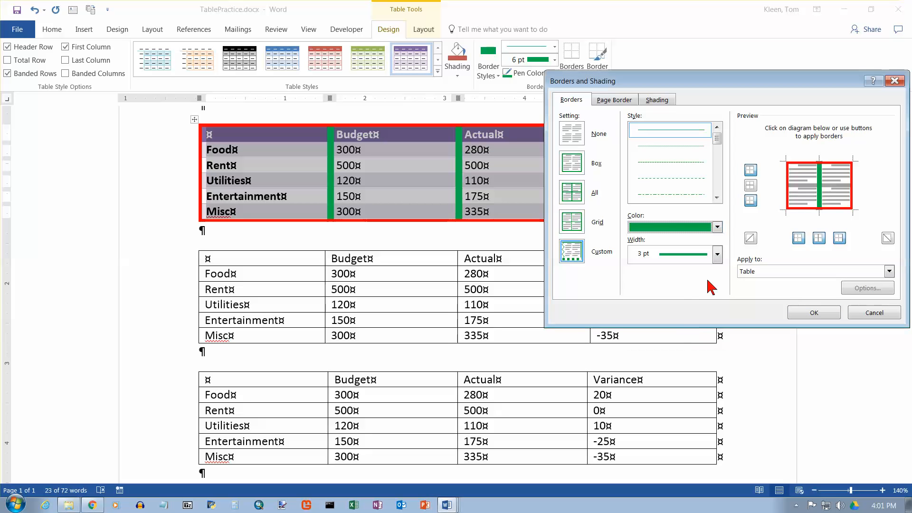
{"action": "left_click", "coordinate": [717, 254]}
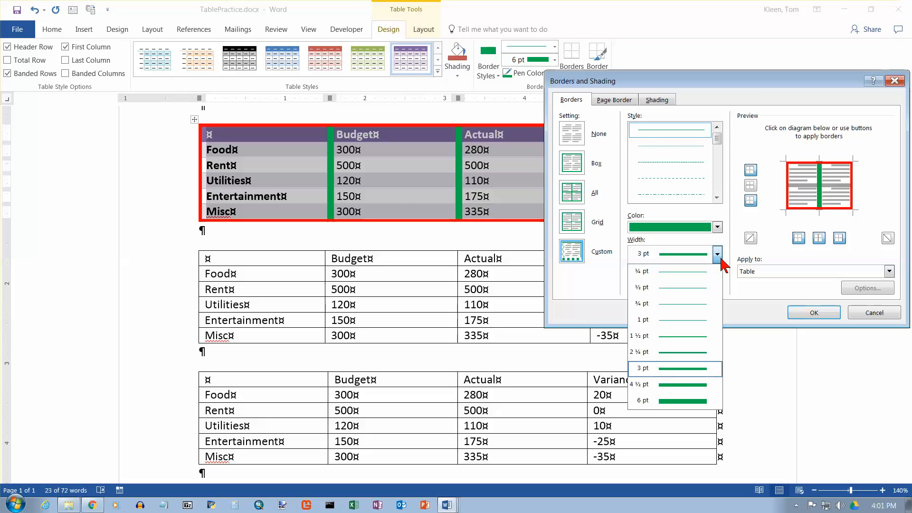
{"action": "left_click", "coordinate": [686, 401]}
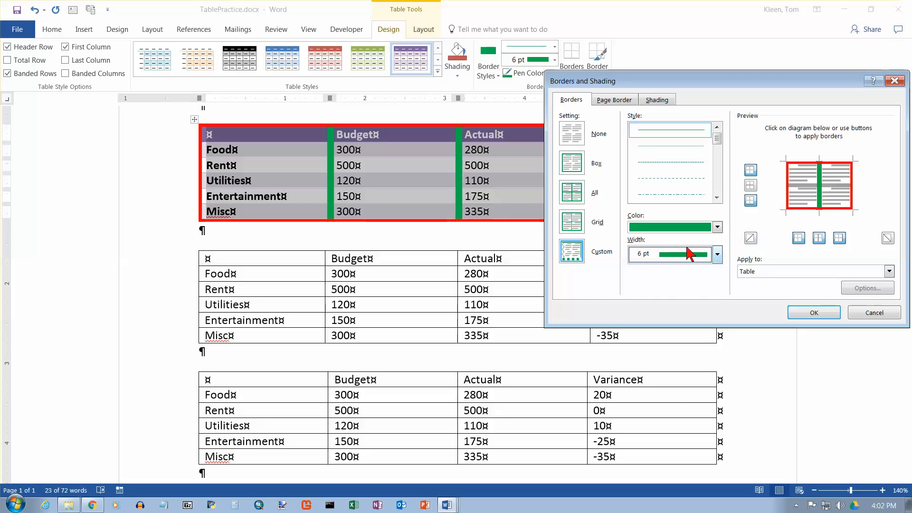
{"action": "left_click", "coordinate": [802, 192]}
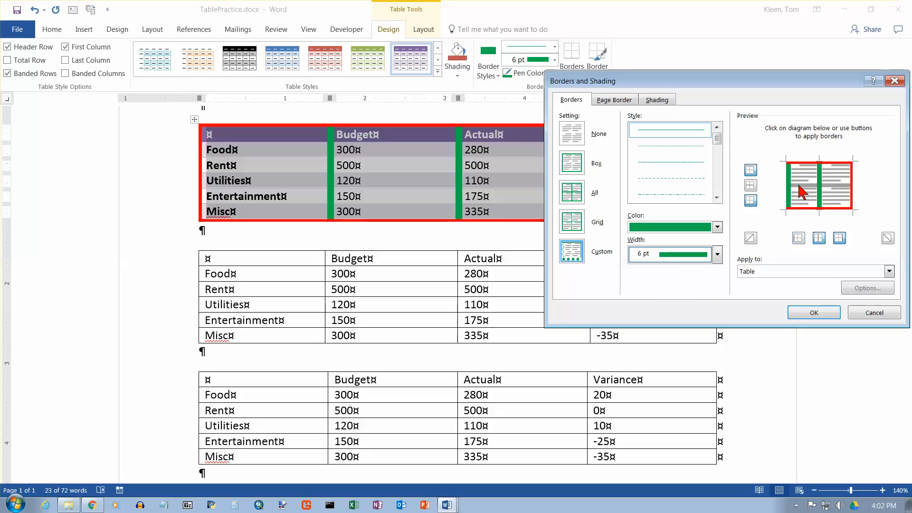
{"action": "left_click", "coordinate": [800, 187]}
{"action": "left_click", "coordinate": [799, 187]}
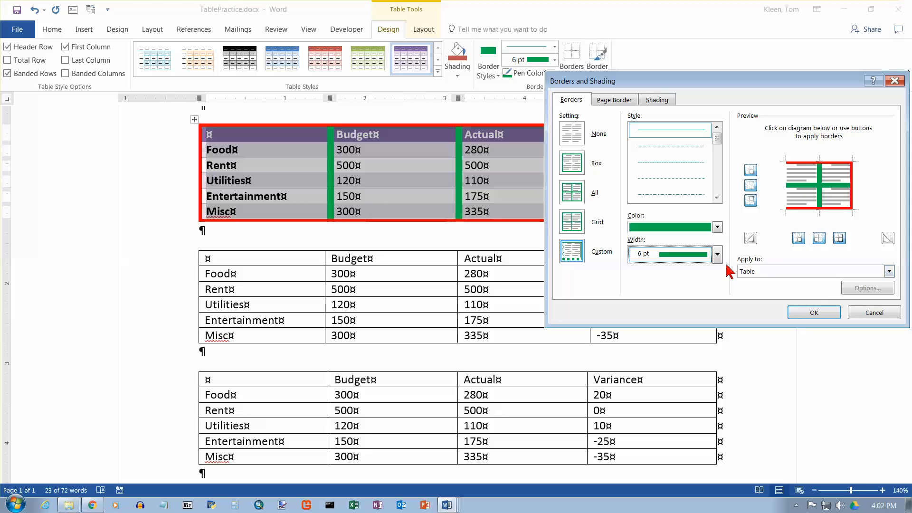
Set the first table's left outer border back to solid red 3 pt and apply the border settings.
{"action": "left_click", "coordinate": [717, 228]}
{"action": "left_click", "coordinate": [643, 329]}
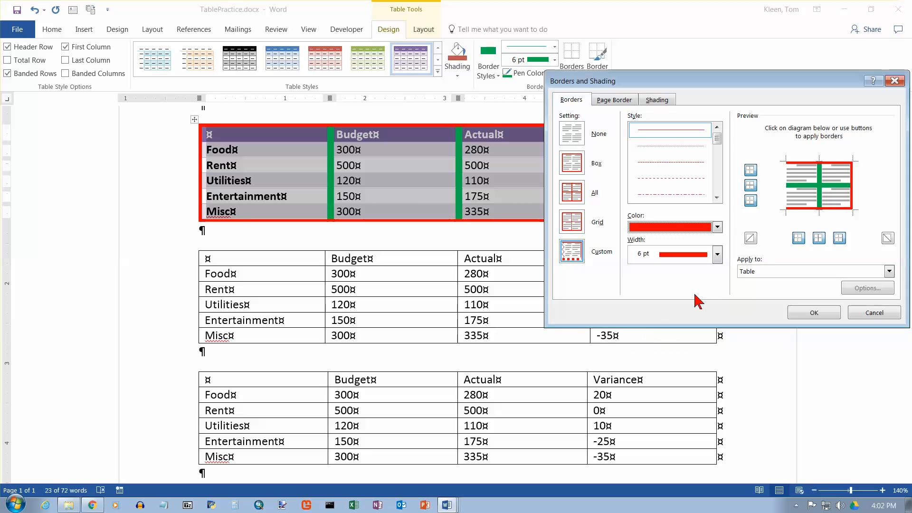
{"action": "left_click", "coordinate": [717, 254]}
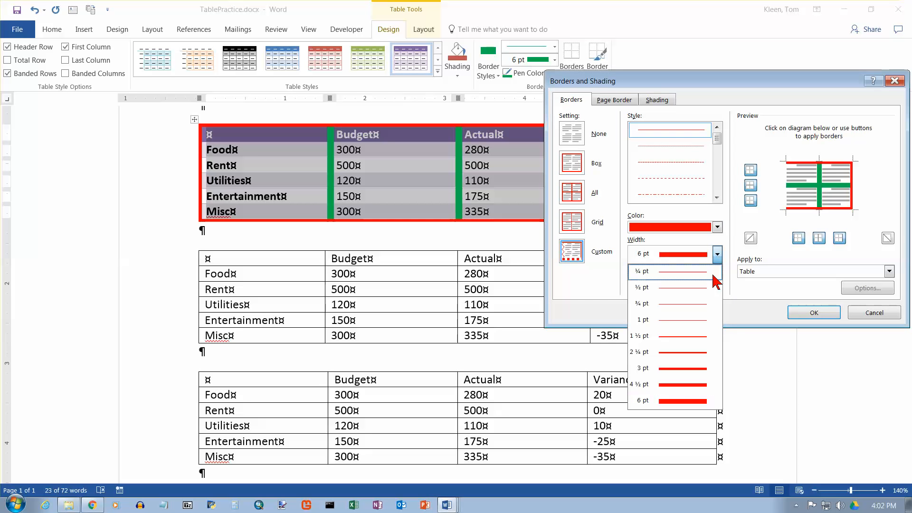
{"action": "left_click", "coordinate": [702, 370]}
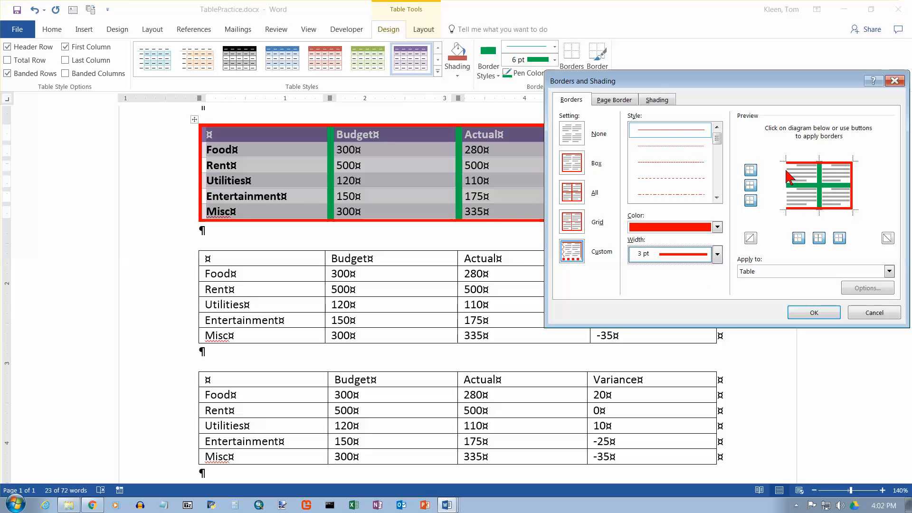
{"action": "left_click", "coordinate": [799, 238]}
{"action": "left_click", "coordinate": [799, 238]}
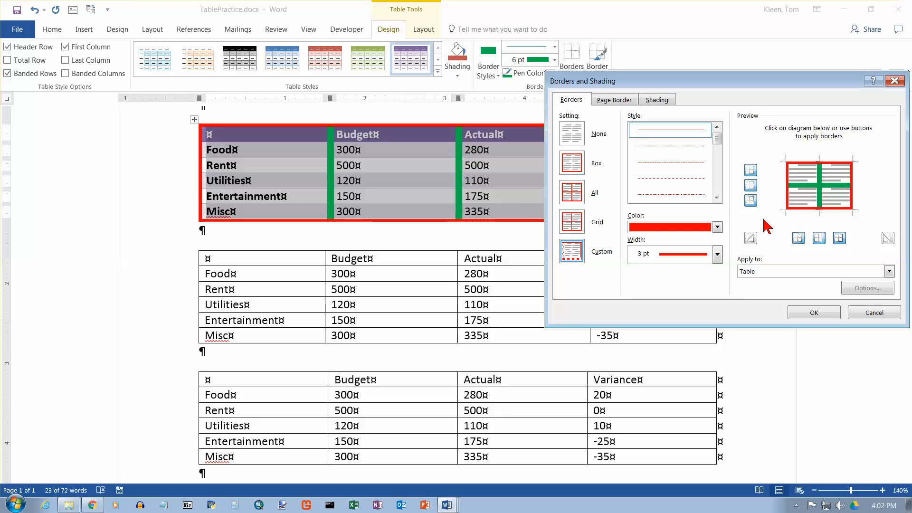
{"action": "left_click", "coordinate": [814, 315]}
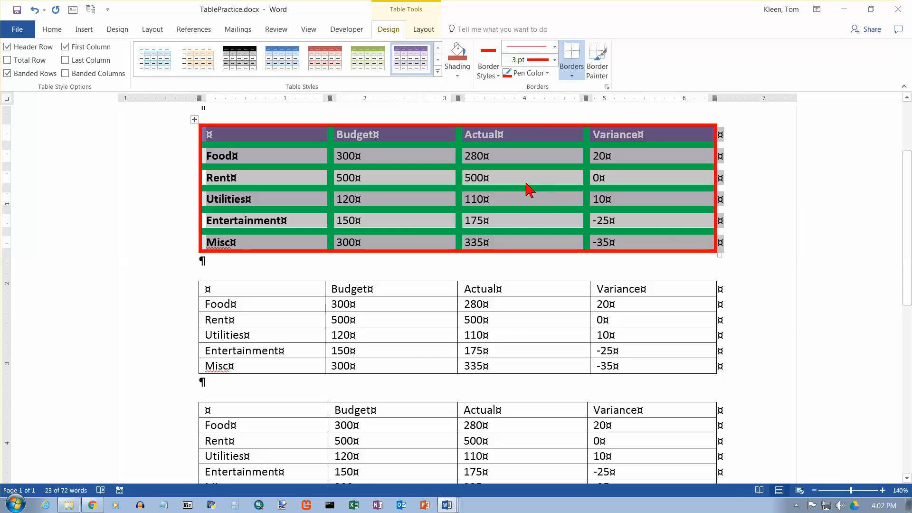